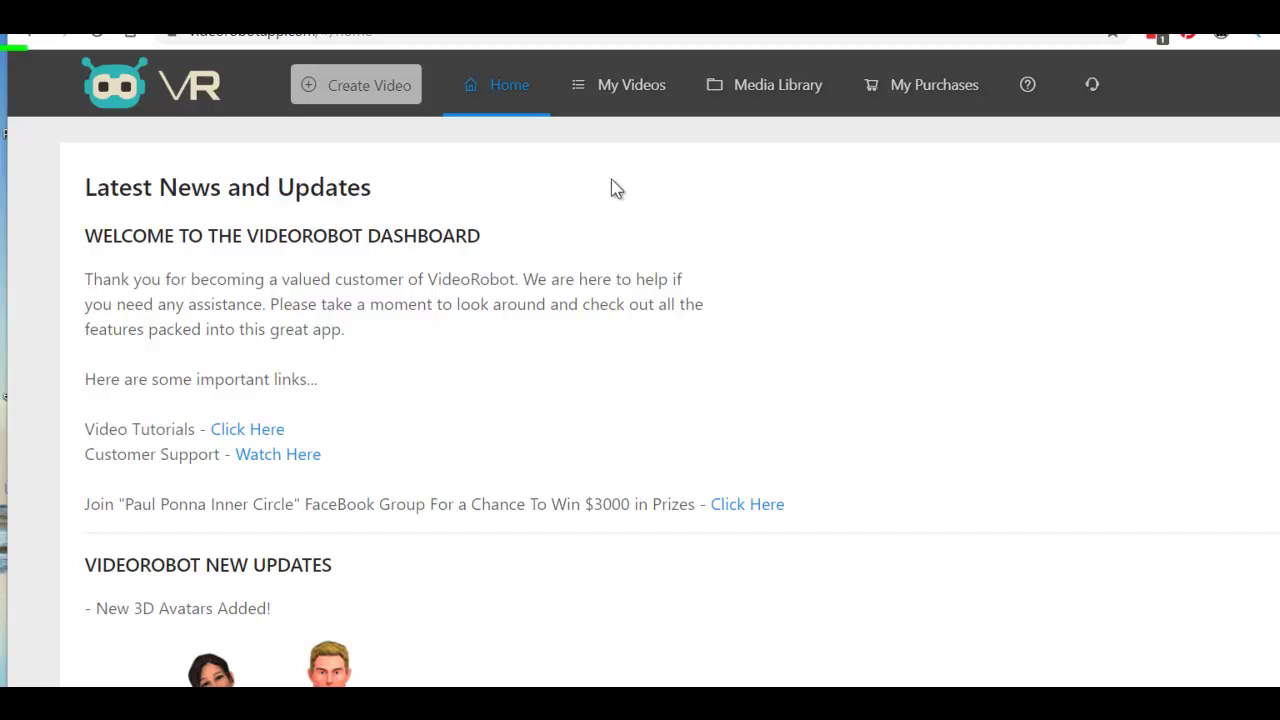
- Start a new video and choose 3D Avatar Templates as its type
{"action": "left_click", "coordinate": [355, 78]}
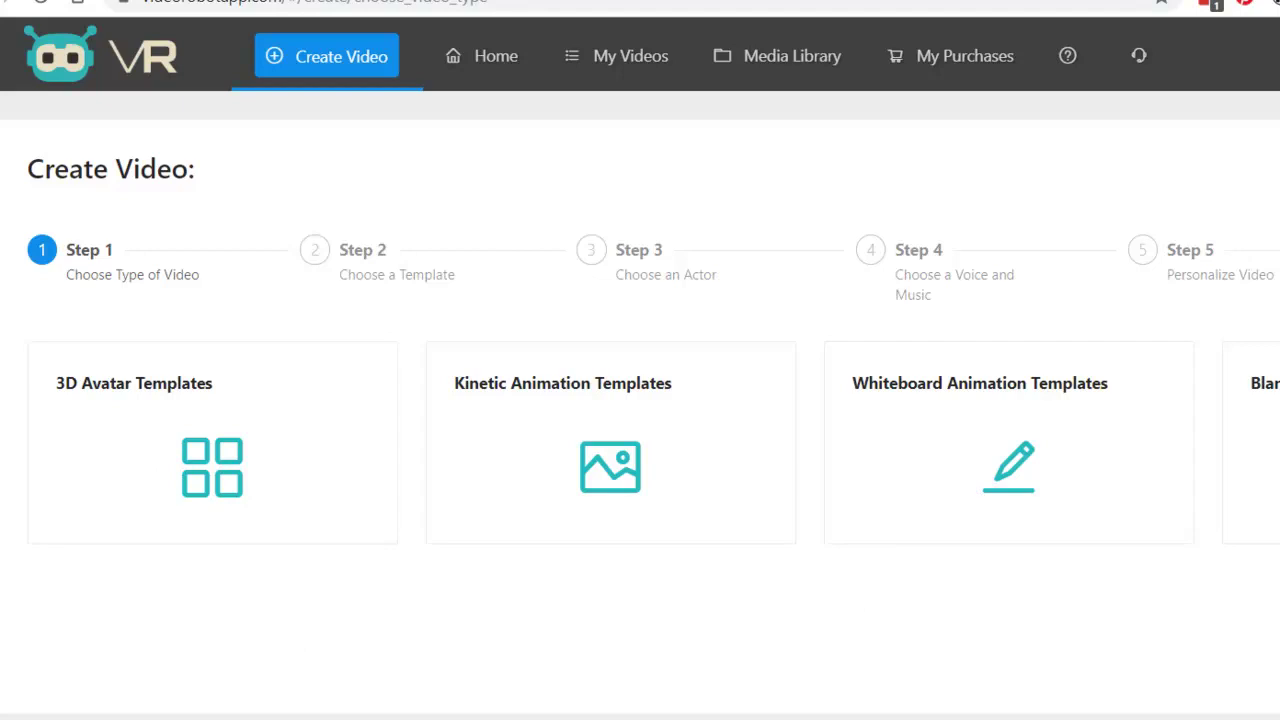
{"action": "left_click", "coordinate": [213, 452]}
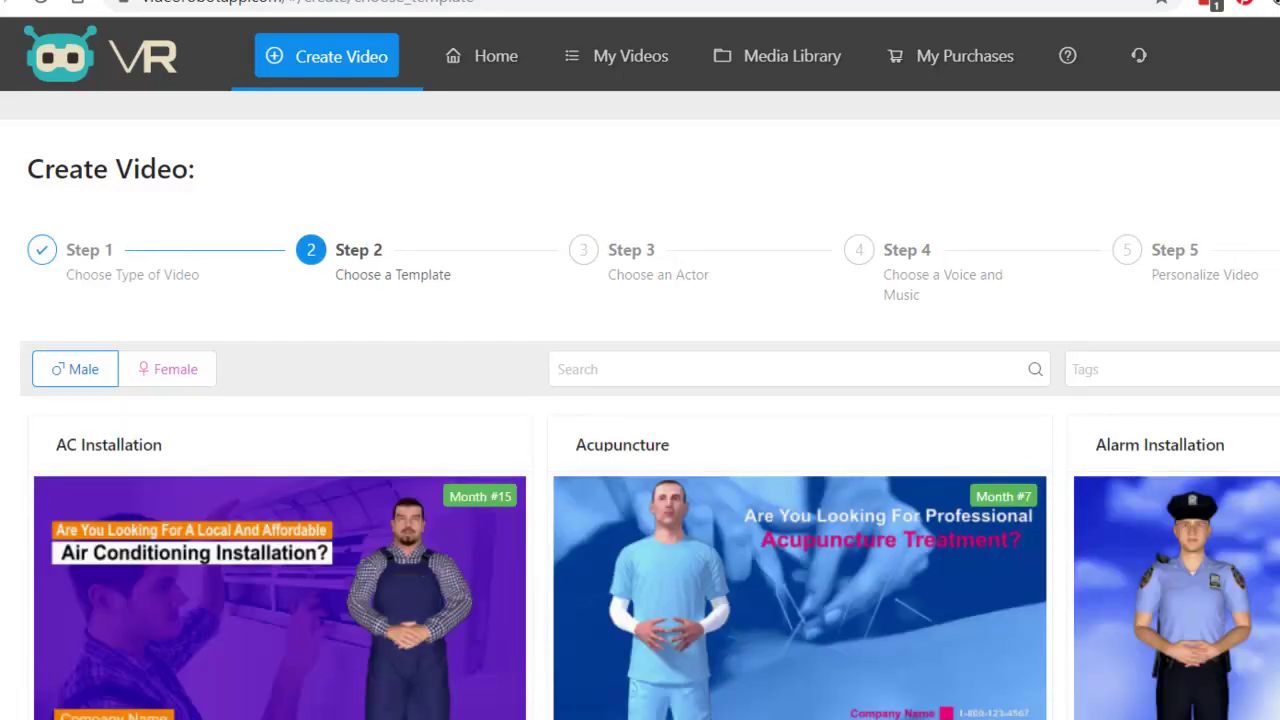
- Filter the templates to female actors and pick the Bakery template with the chef
{"action": "scroll", "coordinate": [640, 368], "scroll_direction": "down", "scroll_amount": 12}
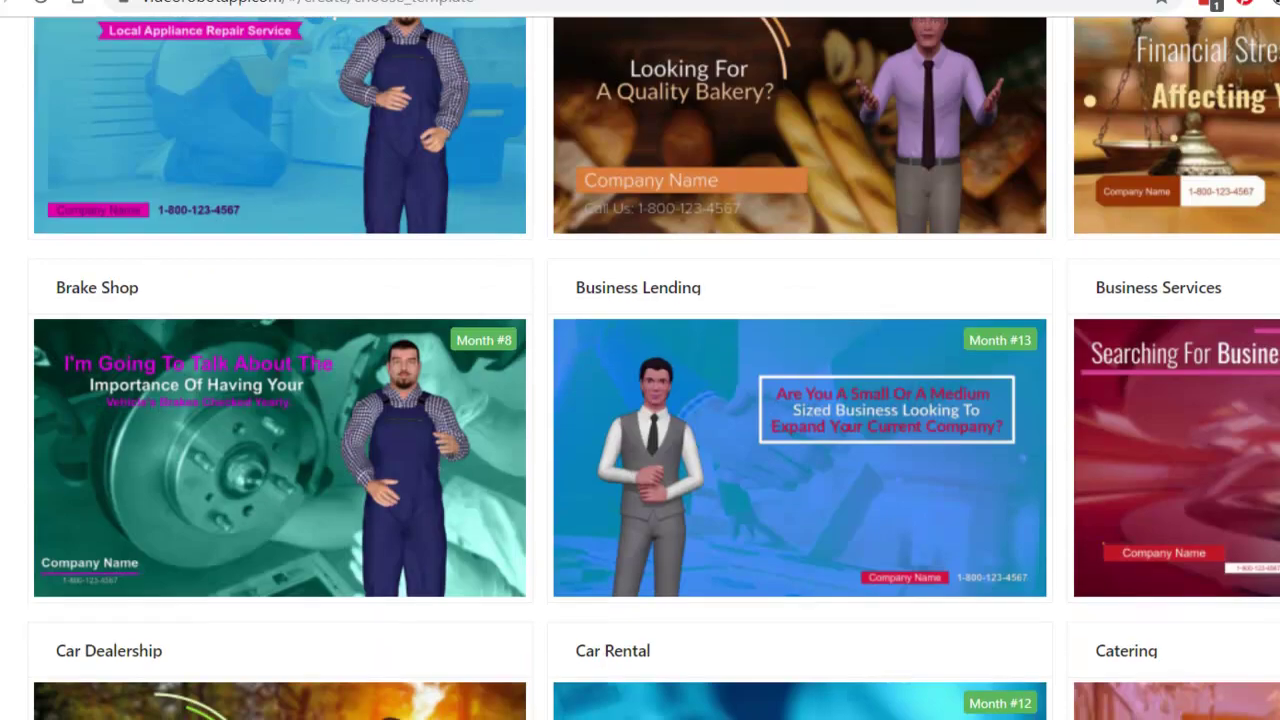
{"action": "scroll", "coordinate": [423, 611], "scroll_direction": "up", "scroll_amount": 1}
{"action": "scroll", "coordinate": [423, 611], "scroll_direction": "down", "scroll_amount": 1}
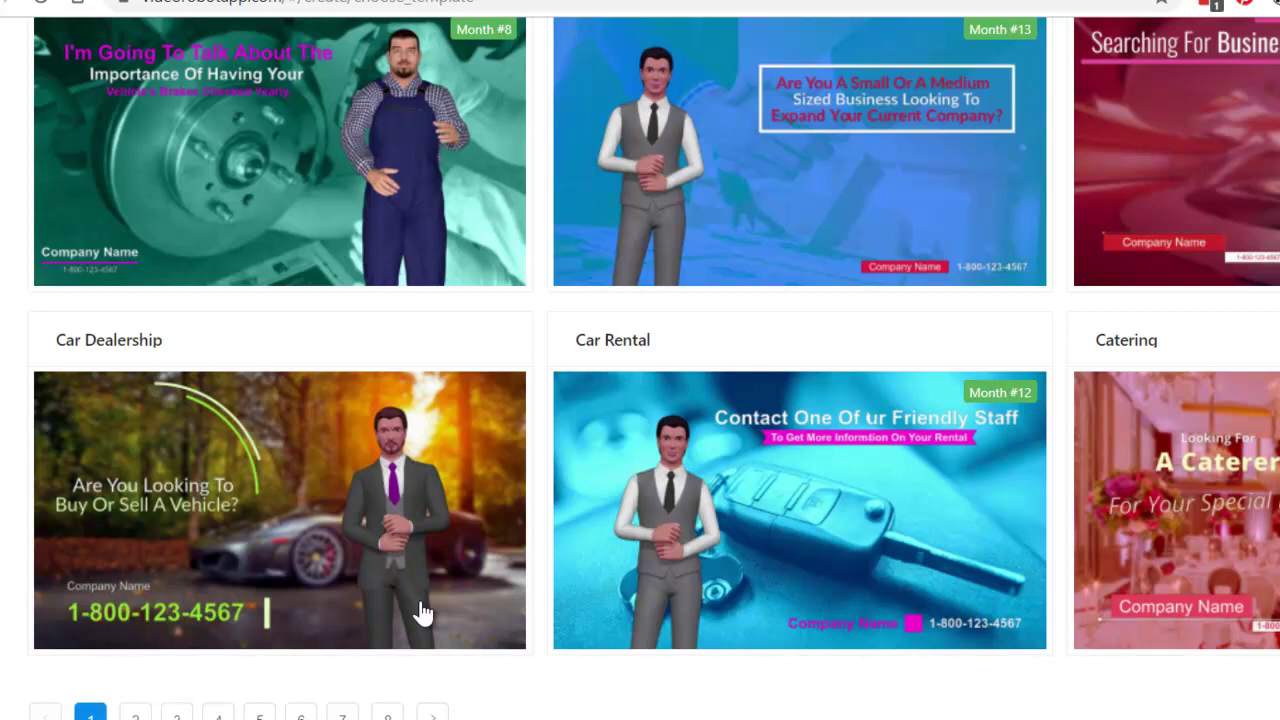
{"action": "scroll", "coordinate": [640, 368], "scroll_direction": "up", "scroll_amount": 12}
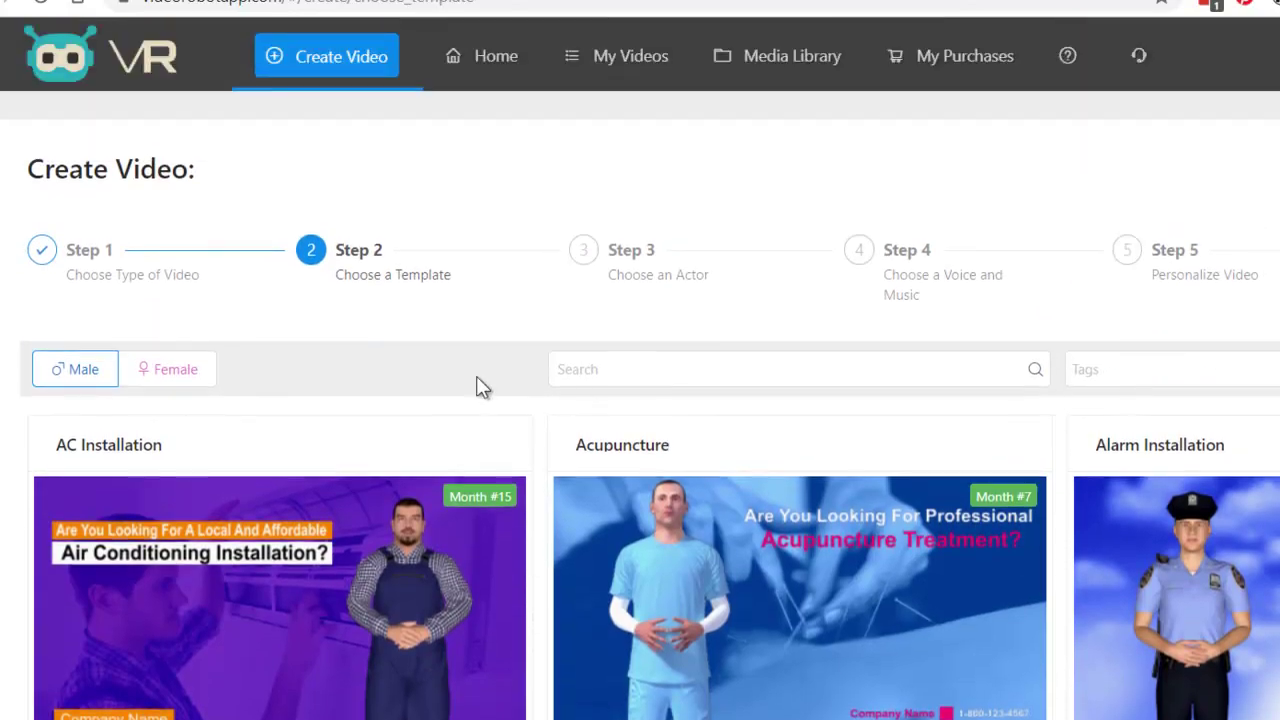
{"action": "left_click", "coordinate": [155, 372]}
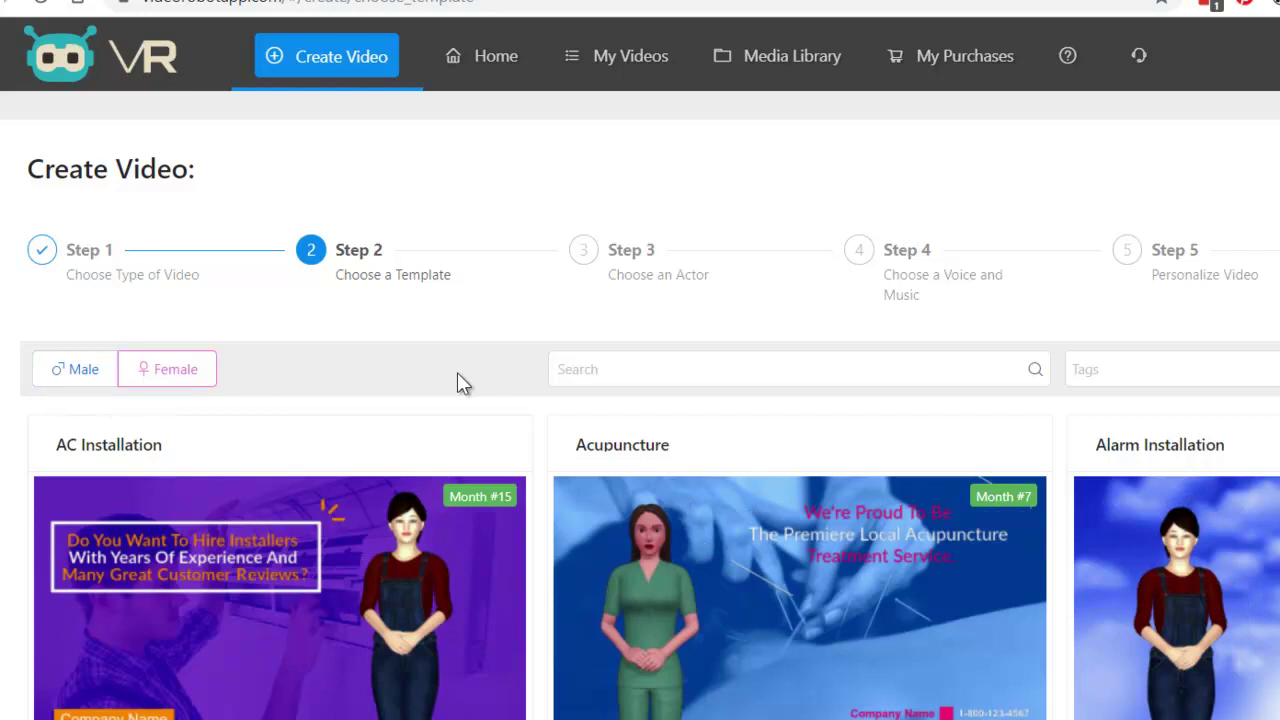
{"action": "scroll", "coordinate": [640, 400], "scroll_direction": "down", "scroll_amount": 3}
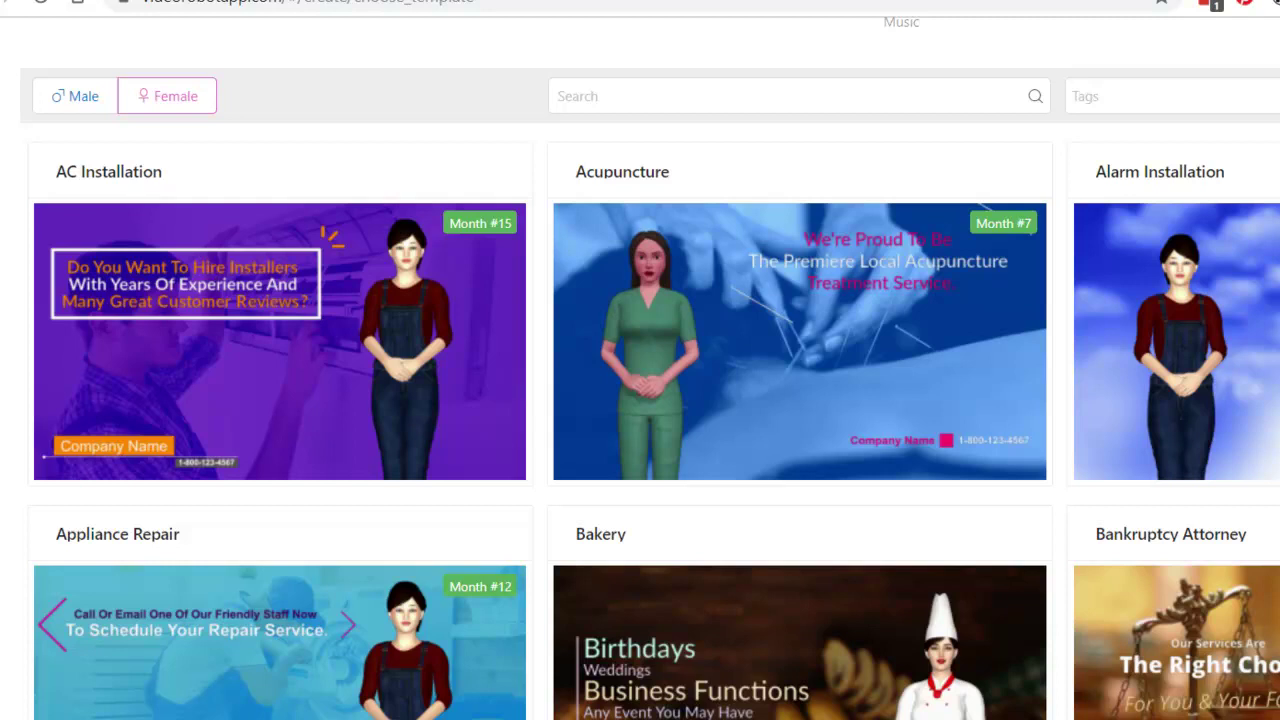
{"action": "scroll", "coordinate": [822, 462], "scroll_direction": "down", "scroll_amount": 3}
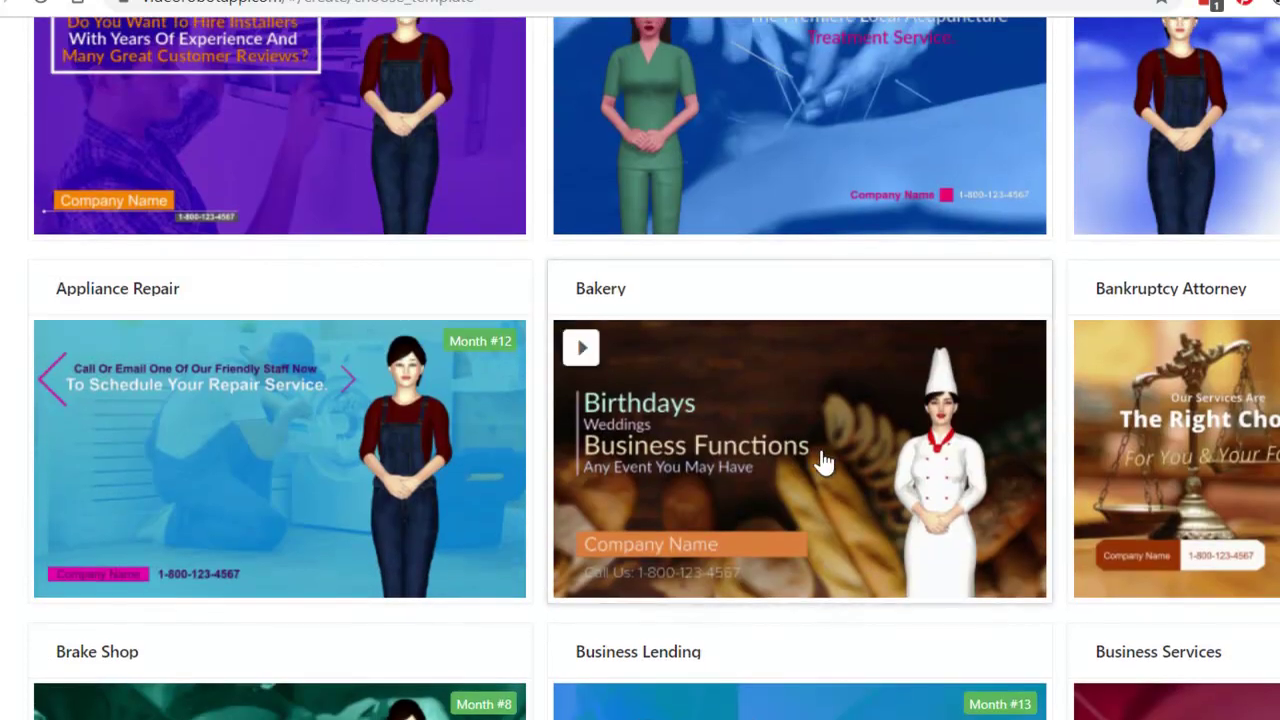
{"action": "left_click", "coordinate": [824, 462]}
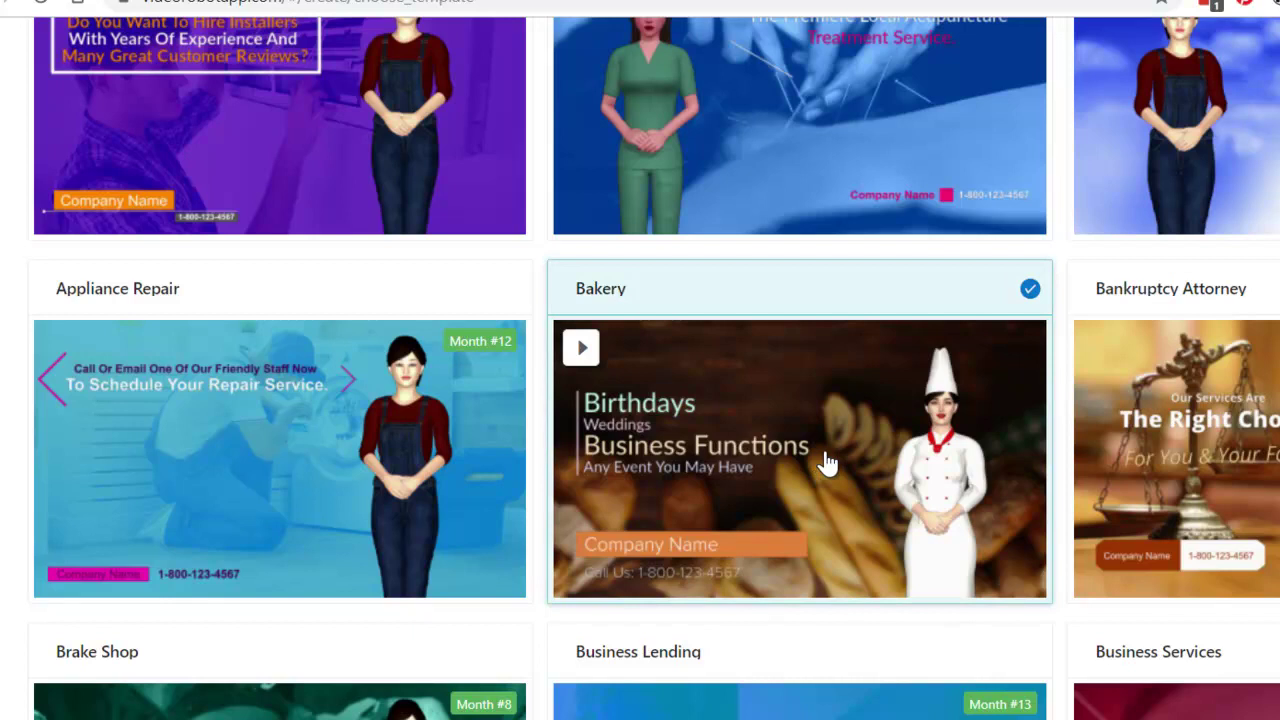
- Scroll through the 3D Avatars list, keeping Julia the chef as the actor
{"action": "scroll", "coordinate": [826, 462], "scroll_direction": "up", "scroll_amount": 5}
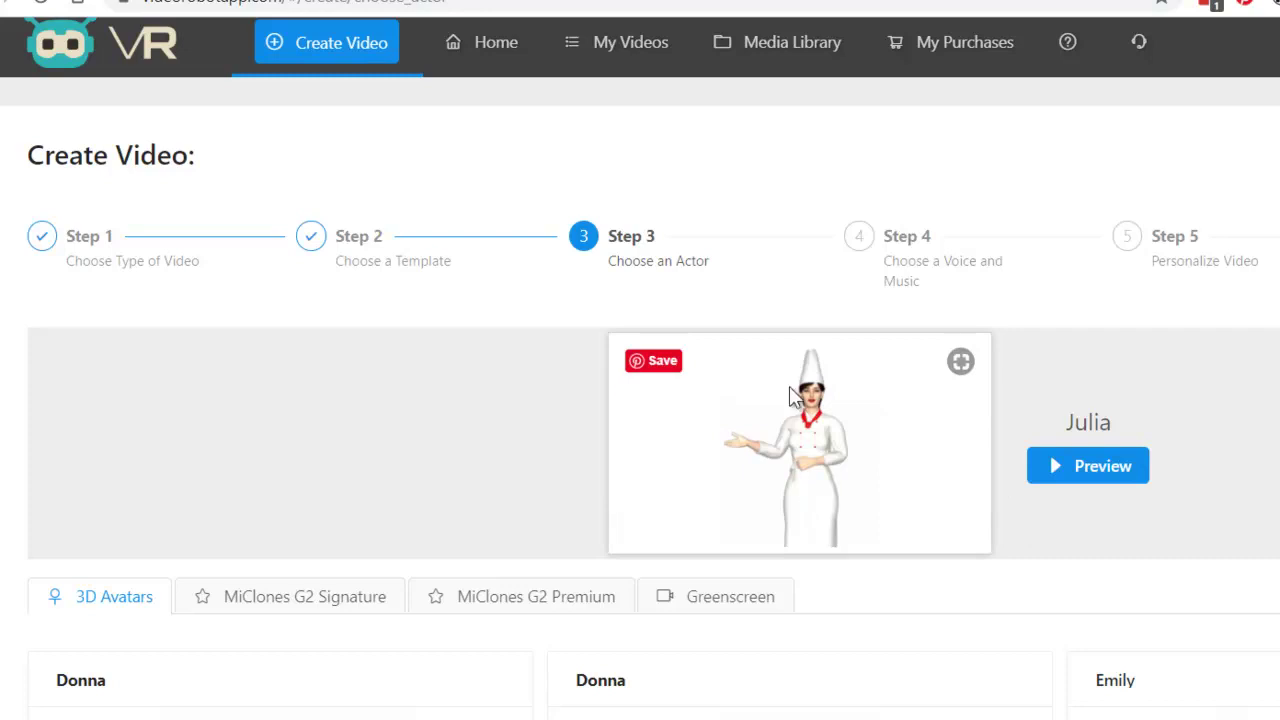
{"action": "scroll", "coordinate": [640, 400], "scroll_direction": "down", "scroll_amount": 4}
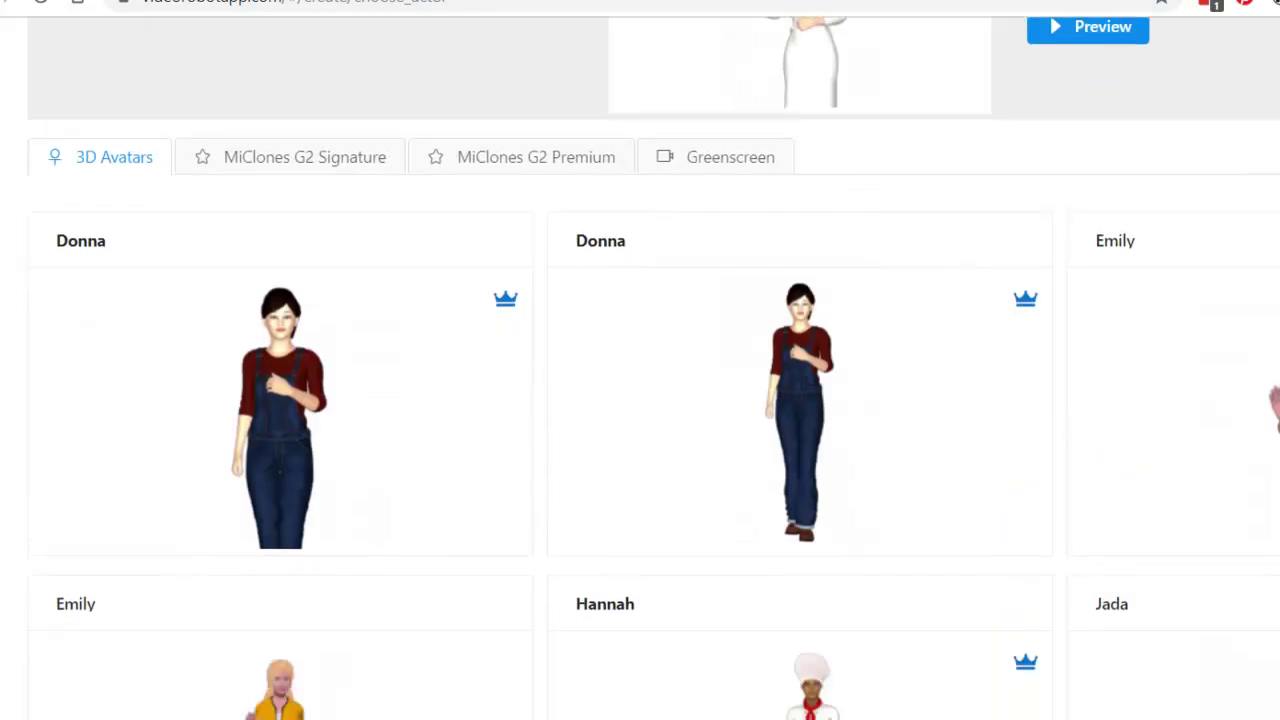
{"action": "scroll", "coordinate": [640, 400], "scroll_direction": "down", "scroll_amount": 2}
{"action": "scroll", "coordinate": [640, 400], "scroll_direction": "up", "scroll_amount": 3}
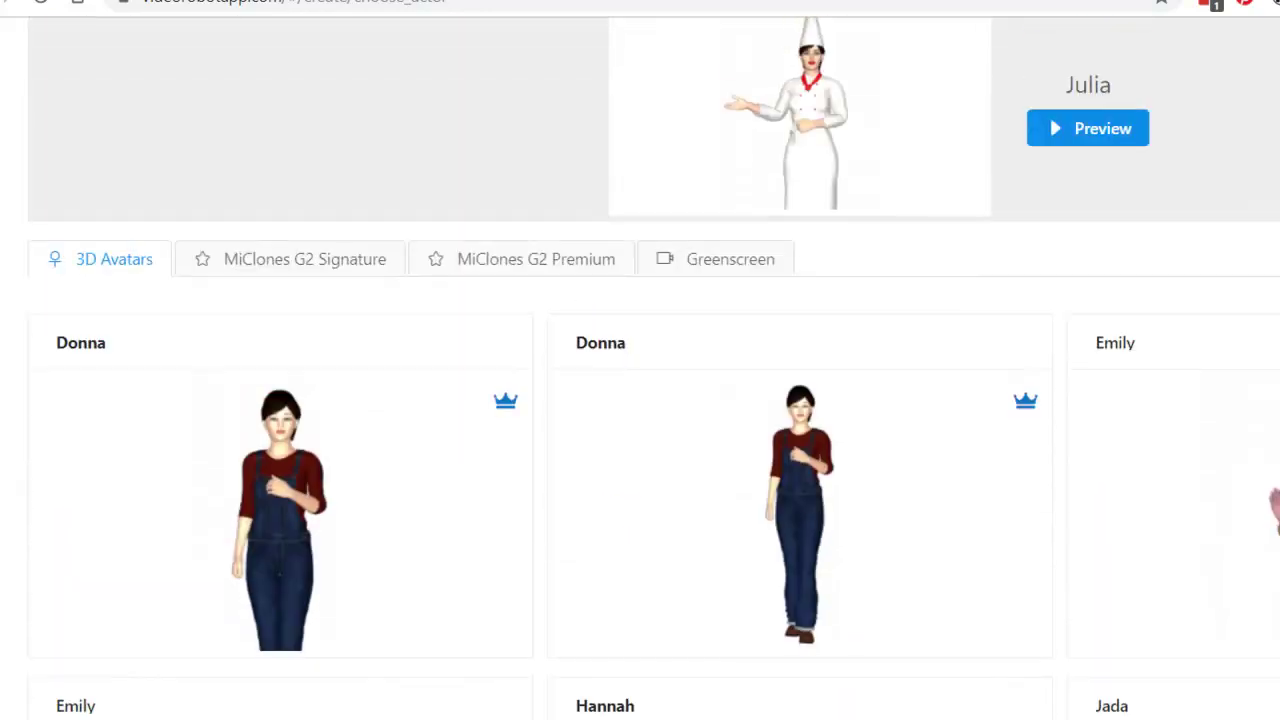
{"action": "scroll", "coordinate": [1199, 523], "scroll_direction": "up", "scroll_amount": 1}
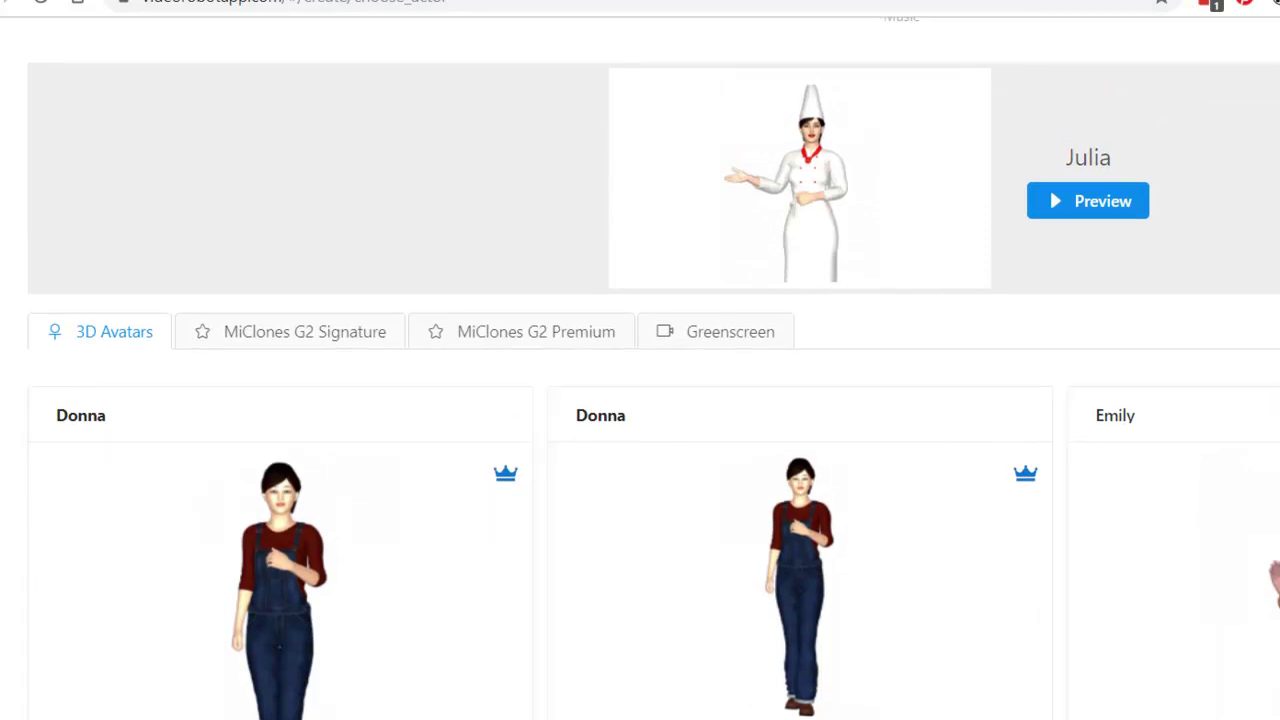
{"action": "scroll", "coordinate": [640, 400], "scroll_direction": "up", "scroll_amount": 3}
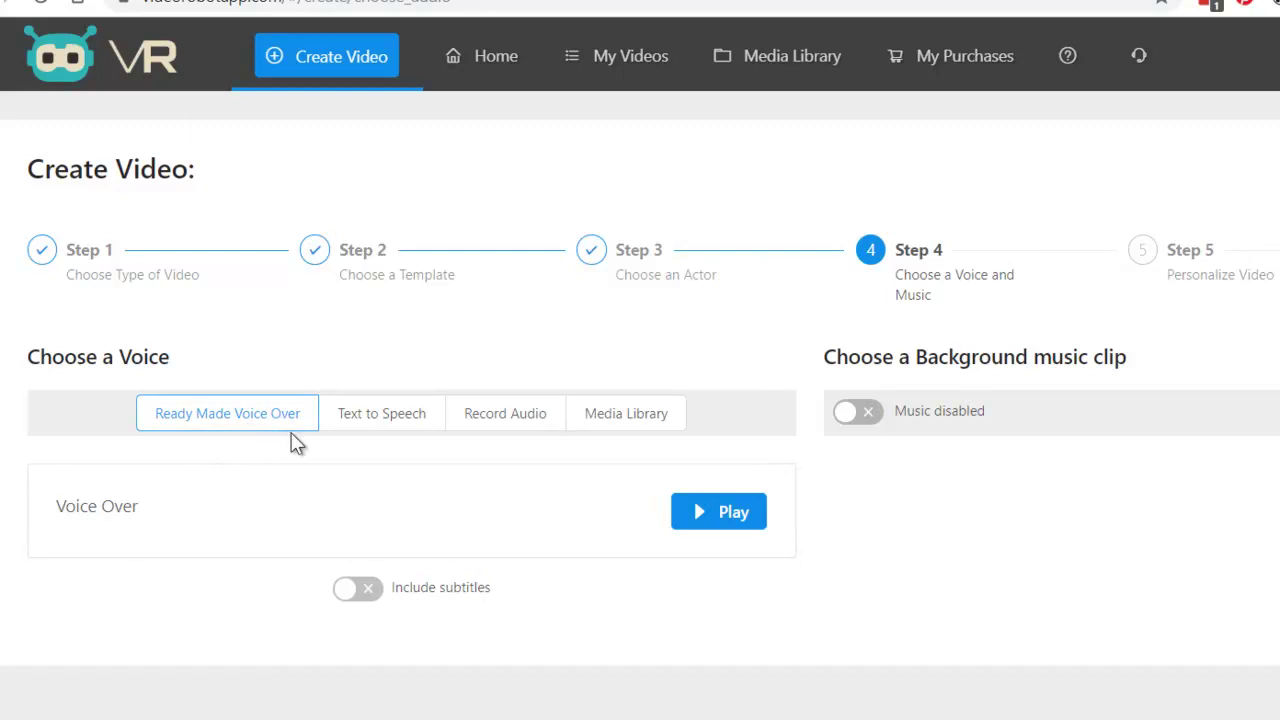
- Preview the 45-second ready-made voice-over, then stop and close the player
{"action": "left_click", "coordinate": [735, 521]}
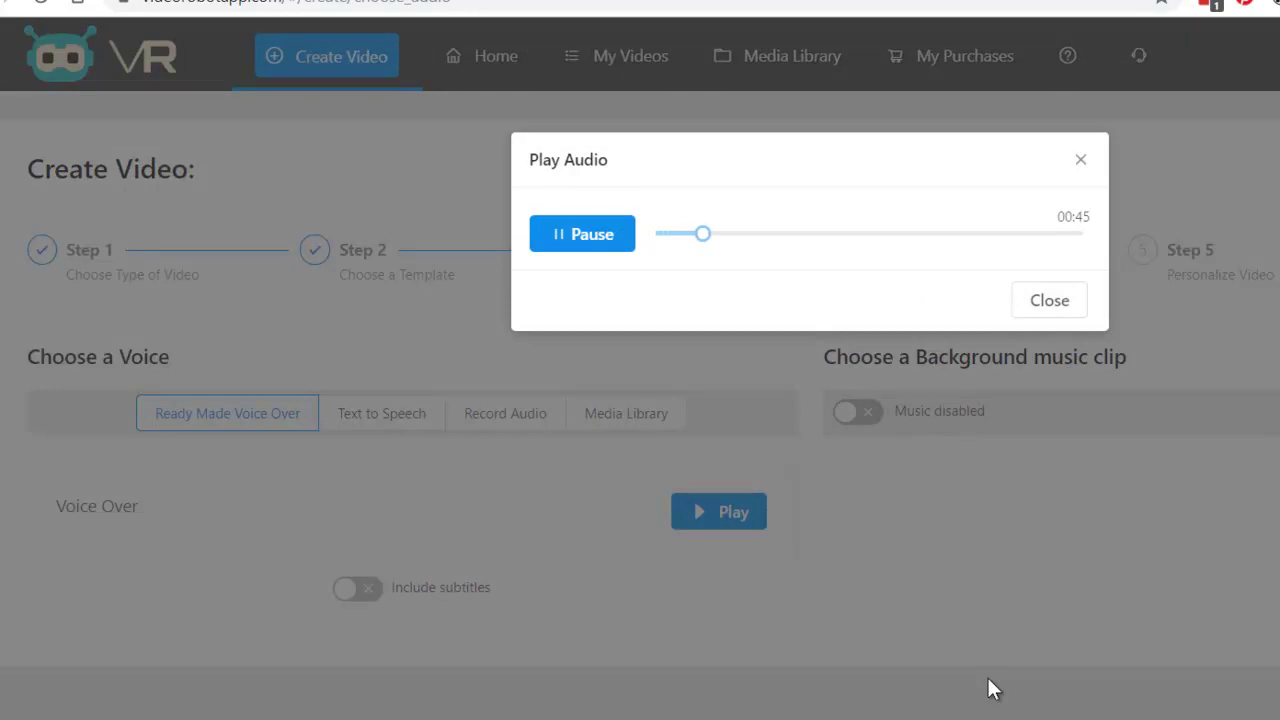
{"action": "left_click", "coordinate": [590, 240]}
{"action": "left_click", "coordinate": [1049, 306]}
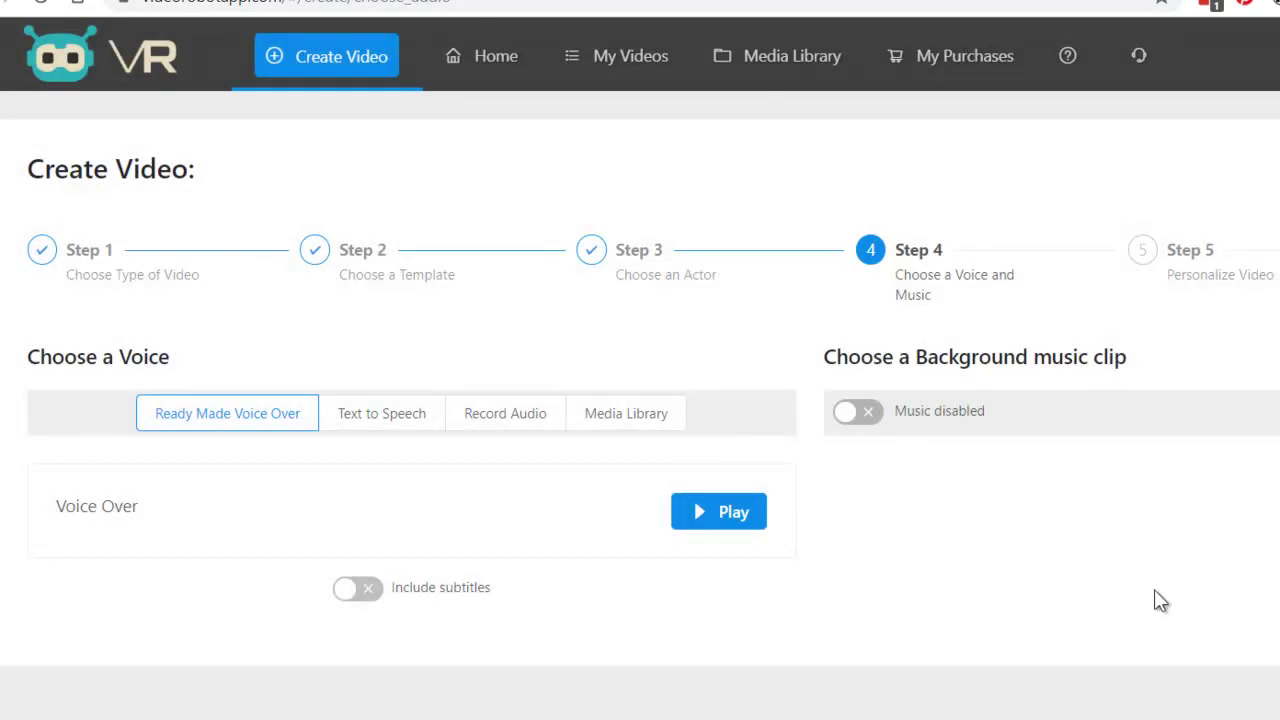
- Switch to text-to-speech in British English with voice Amy and Auto translate on
{"action": "left_click", "coordinate": [403, 418]}
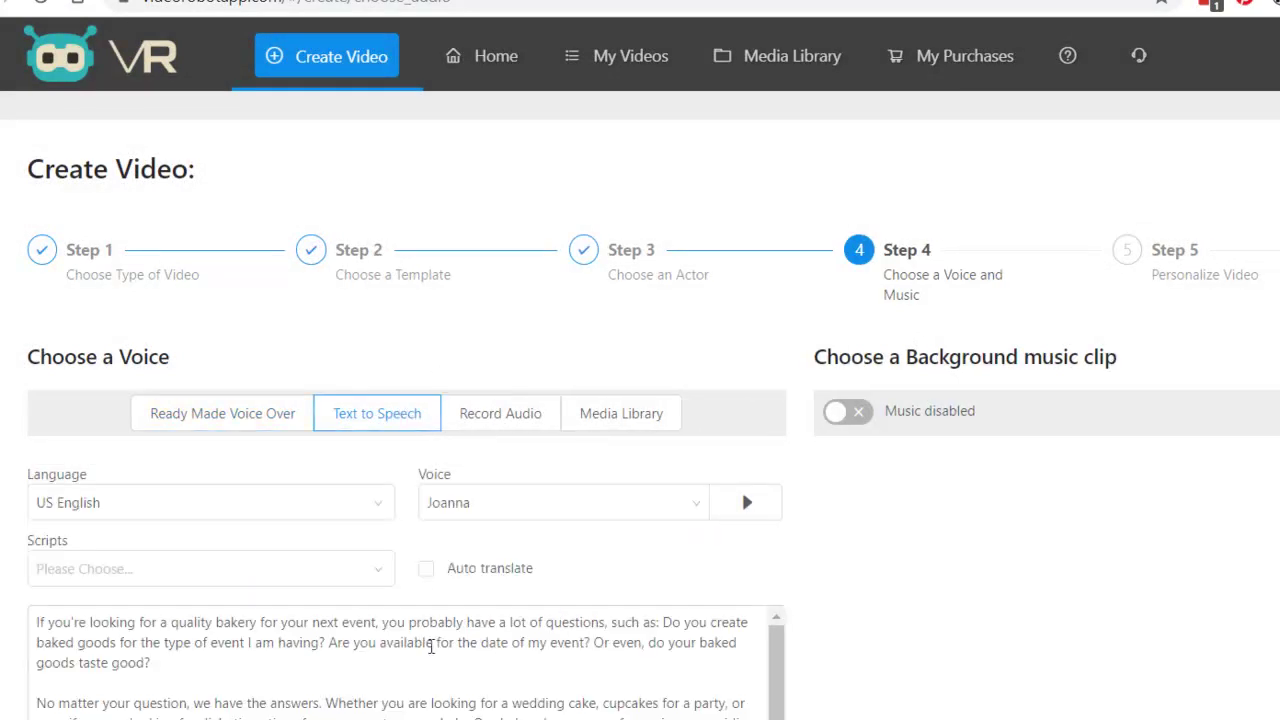
{"action": "left_click", "coordinate": [432, 649]}
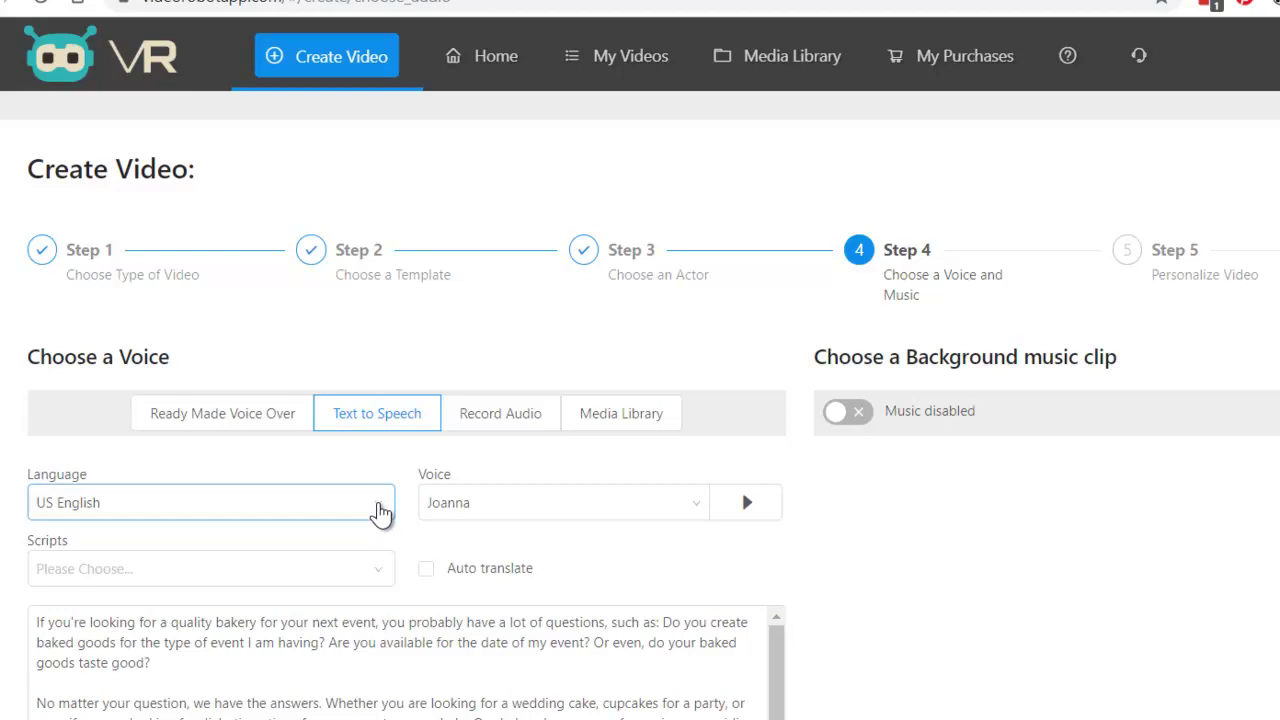
{"action": "left_click", "coordinate": [380, 512]}
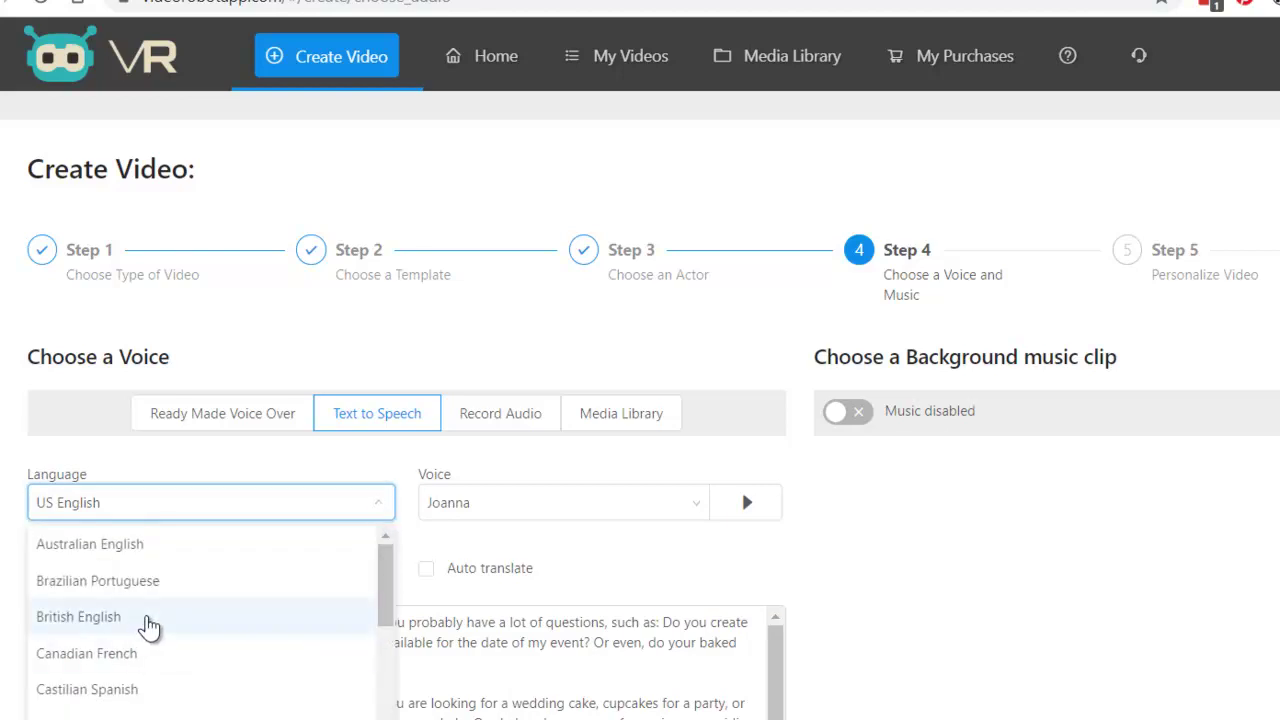
{"action": "left_click", "coordinate": [147, 620]}
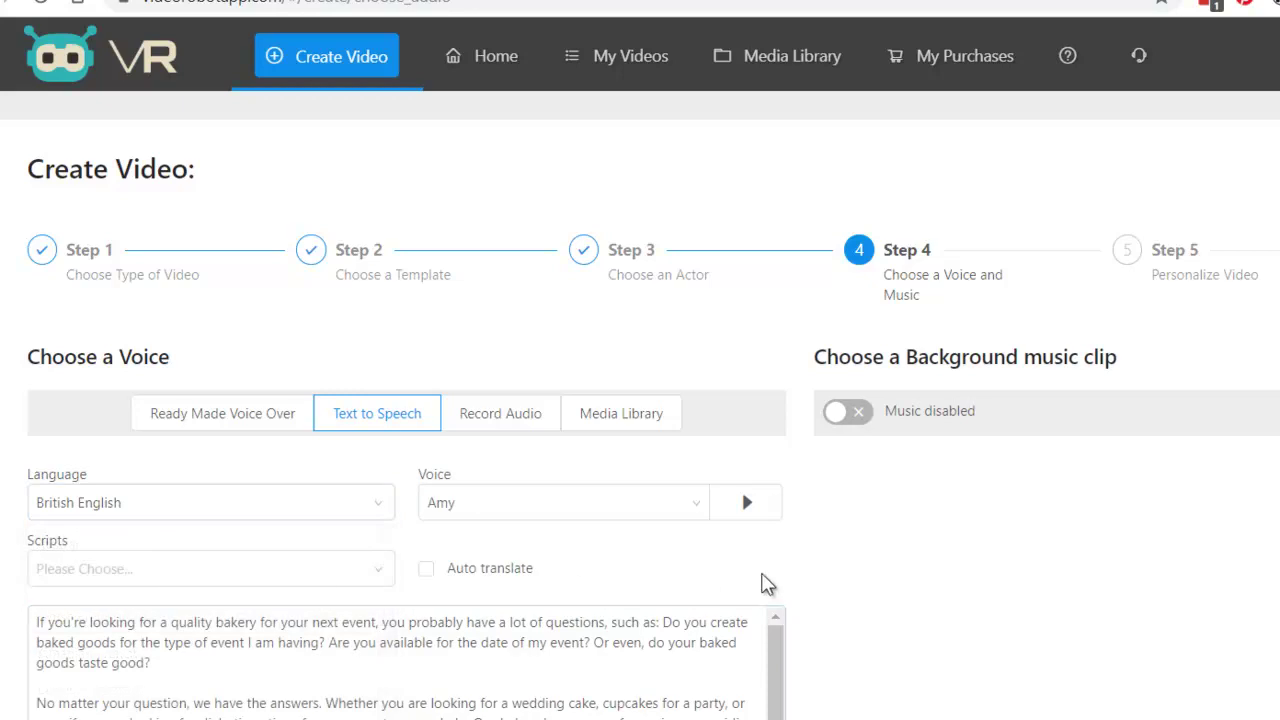
{"action": "left_click", "coordinate": [426, 568]}
- Preview the Amy text-to-speech voice, then stop and close the player
{"action": "left_click", "coordinate": [741, 488]}
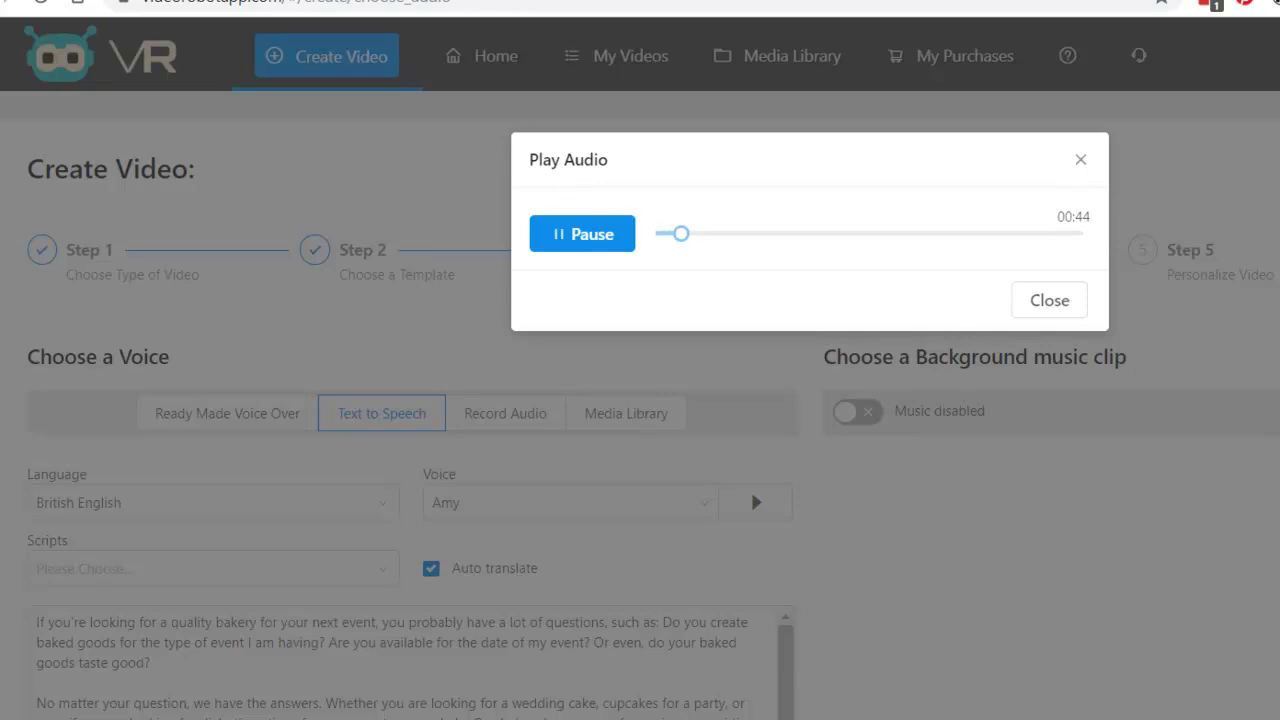
{"action": "left_click", "coordinate": [609, 238]}
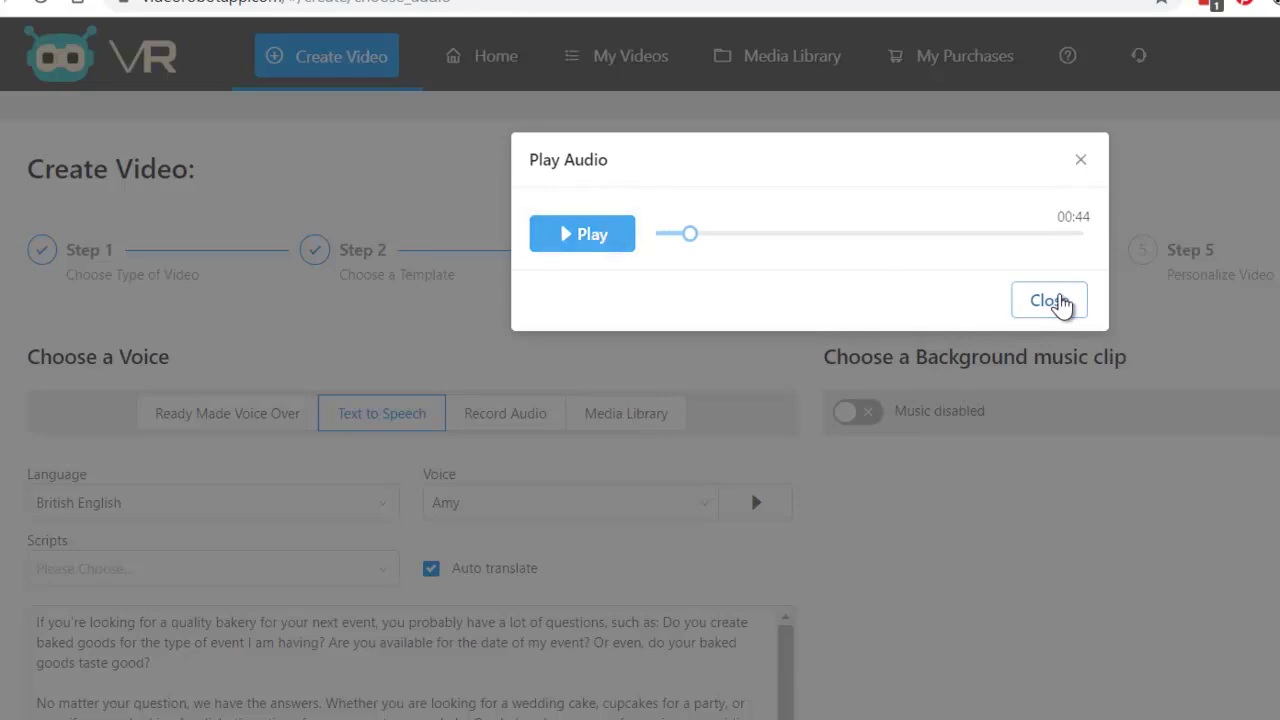
{"action": "left_click", "coordinate": [1052, 302]}
{"action": "left_click", "coordinate": [371, 502]}
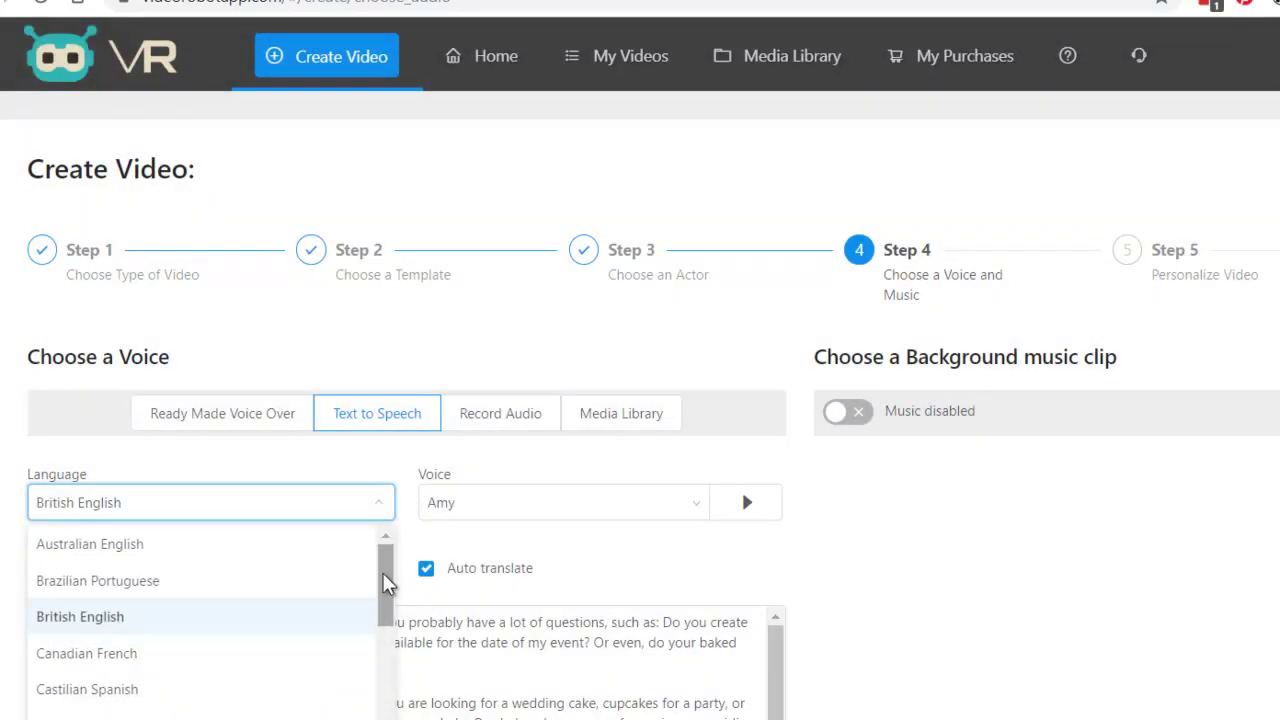
{"action": "left_click_drag", "start_coordinate": [386, 580], "coordinate": [386, 716]}
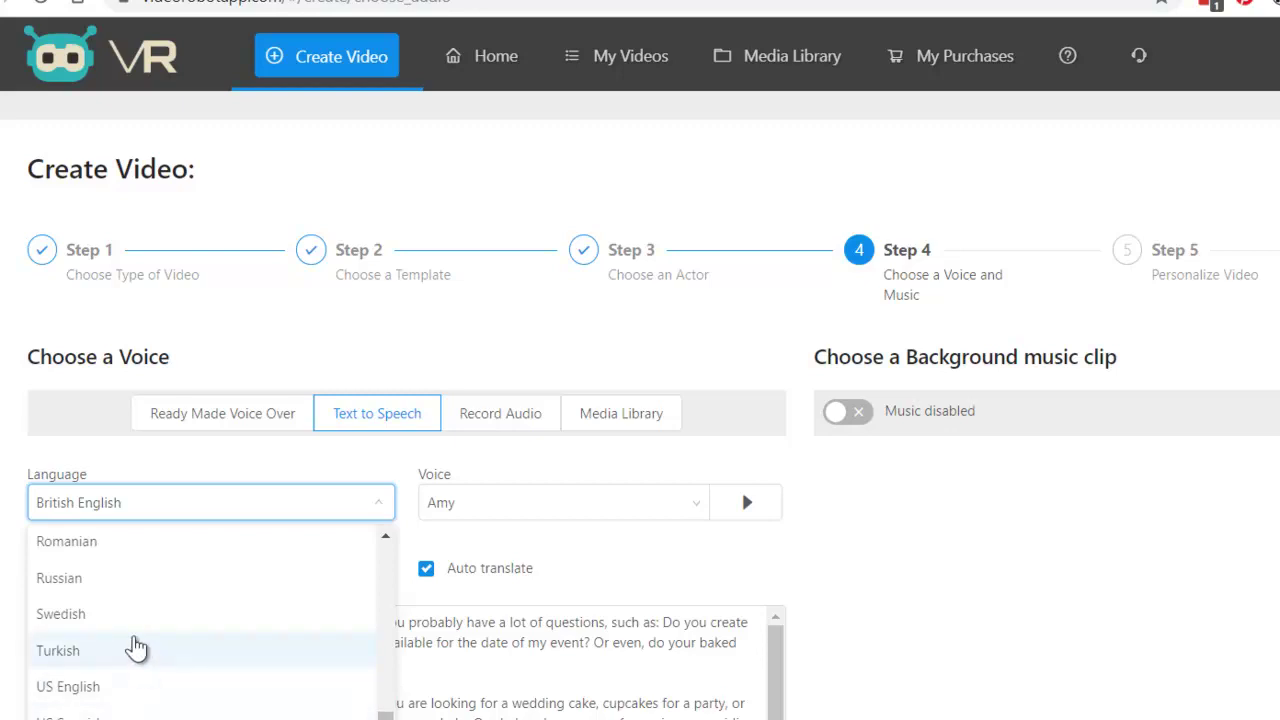
{"action": "left_click_drag", "start_coordinate": [385, 712], "coordinate": [386, 580]}
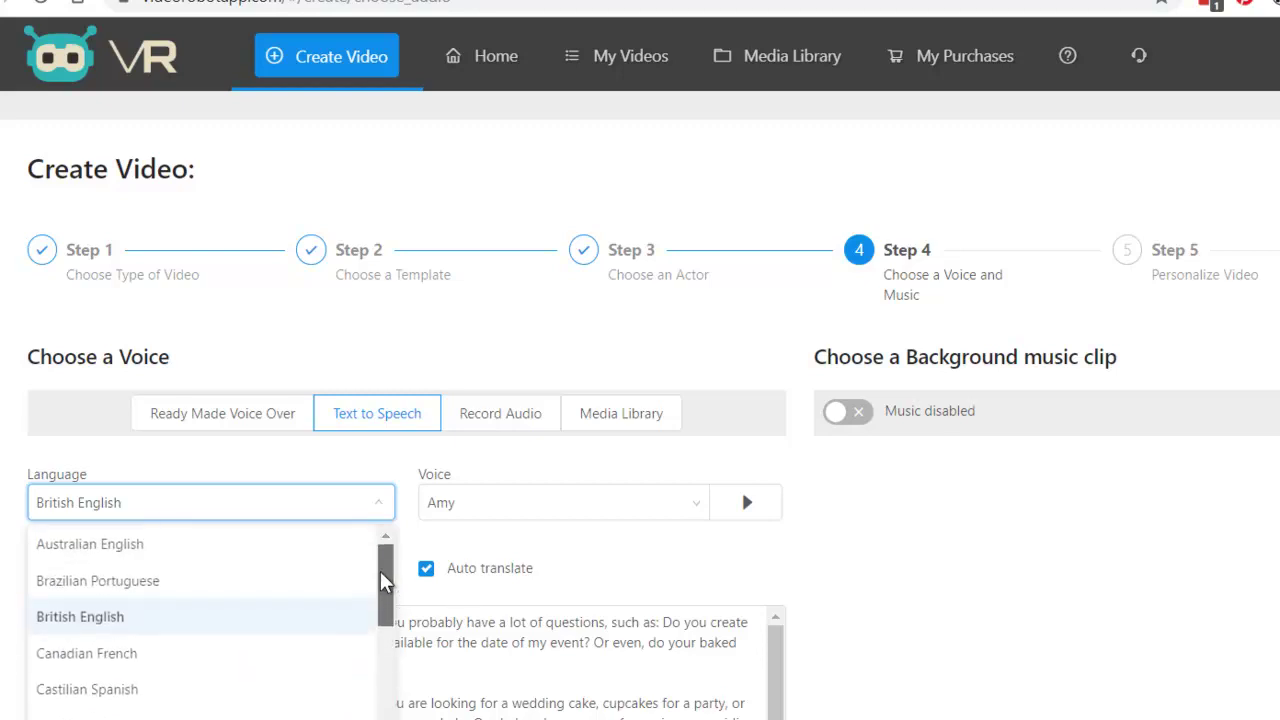
{"action": "left_click", "coordinate": [657, 582]}
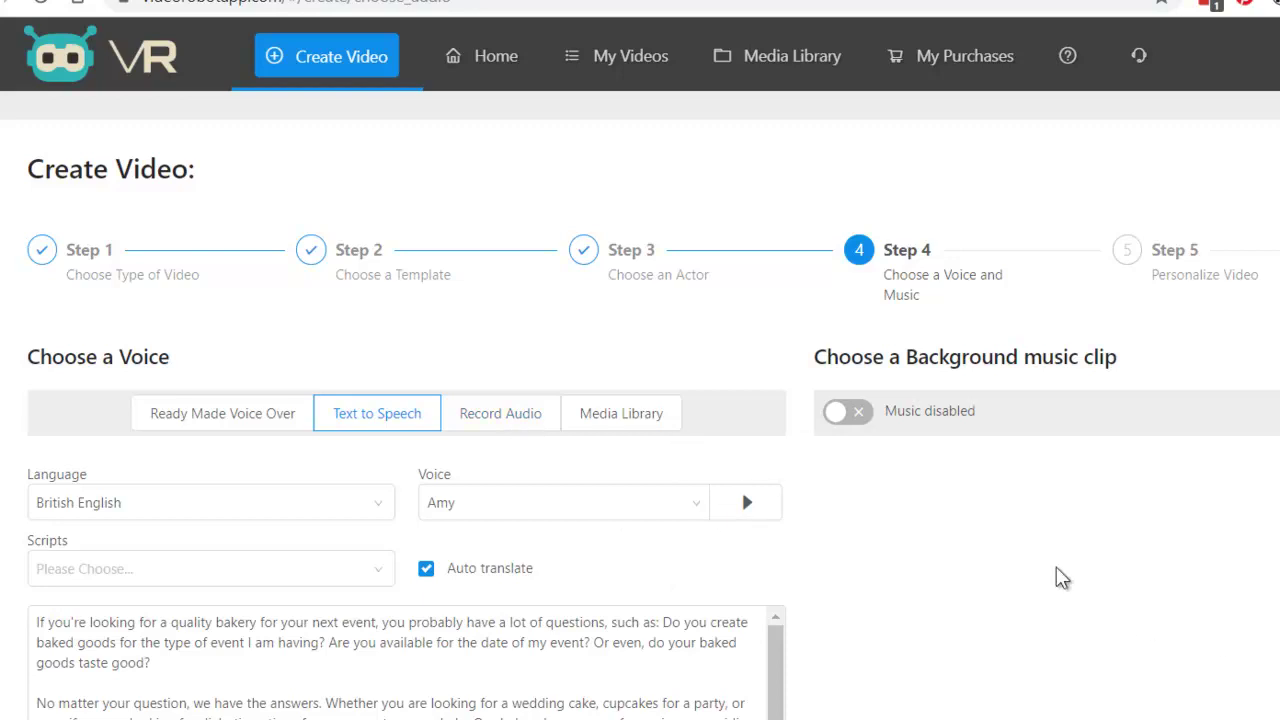
{"action": "left_click", "coordinate": [858, 418]}
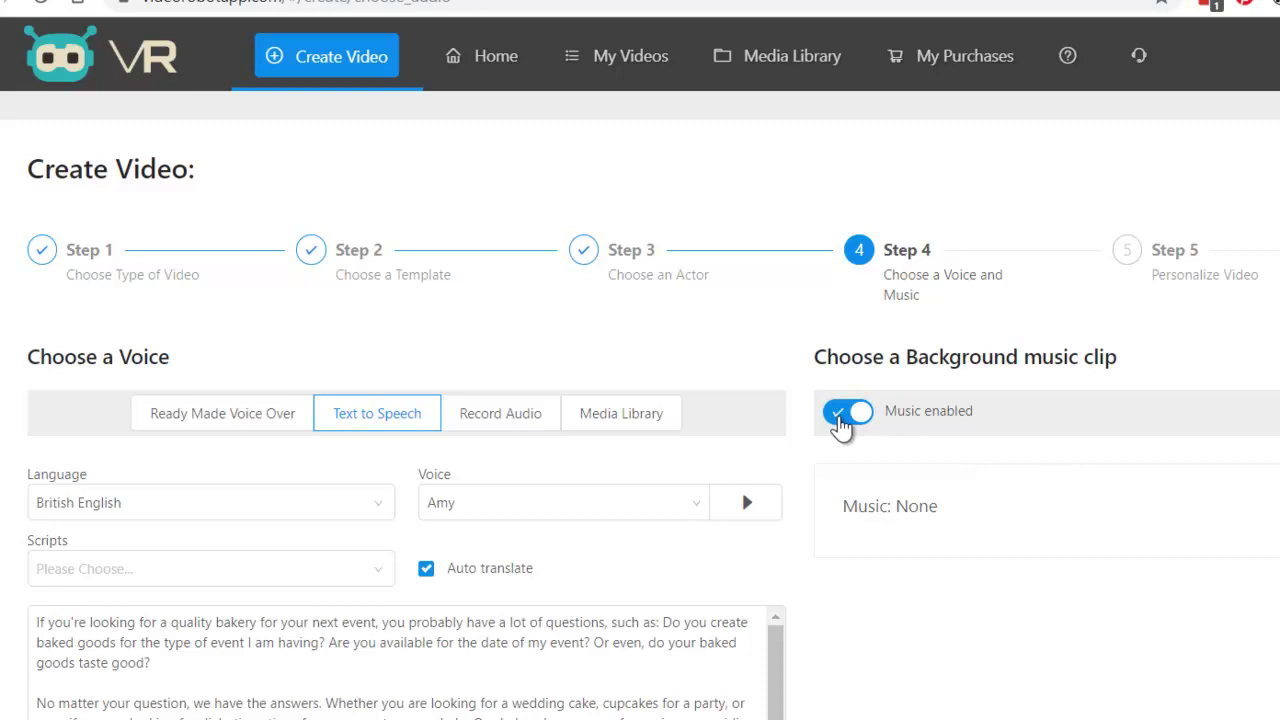
{"action": "left_click", "coordinate": [845, 418]}
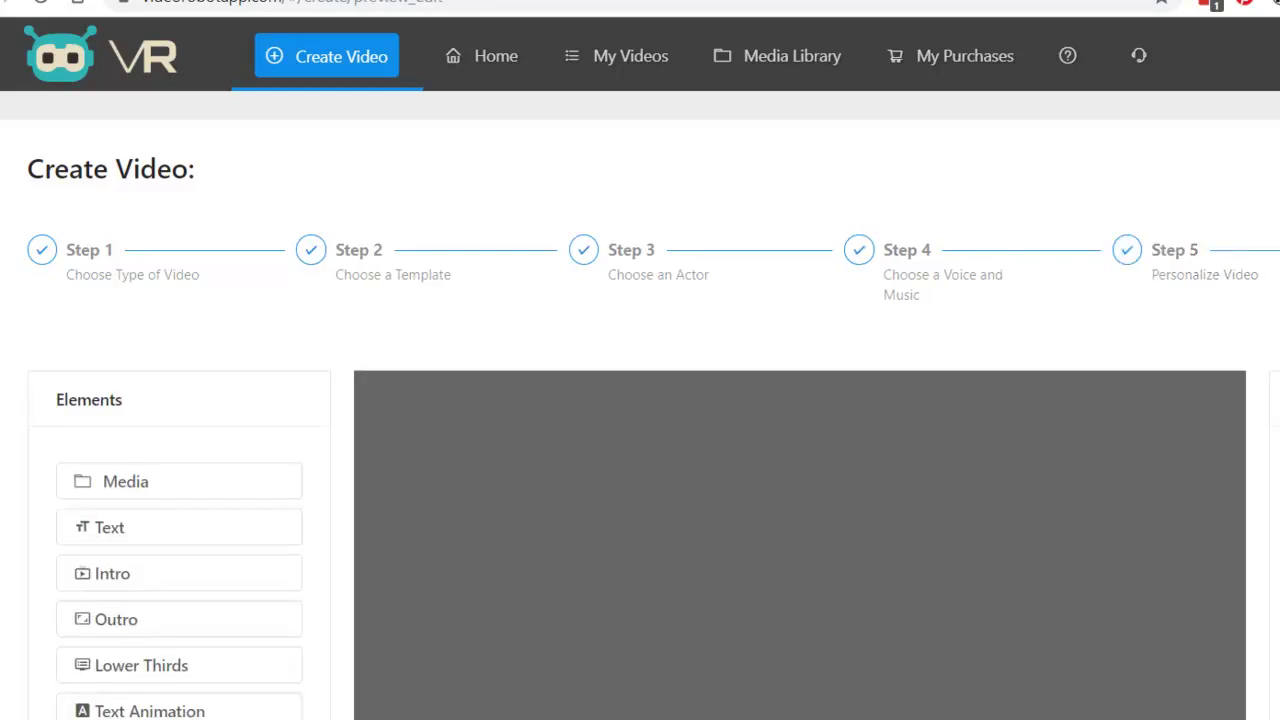
- Scroll over the Bakery preview with the chef and Company Name banner as it loads
{"action": "scroll", "coordinate": [640, 400], "scroll_direction": "down", "scroll_amount": 1}
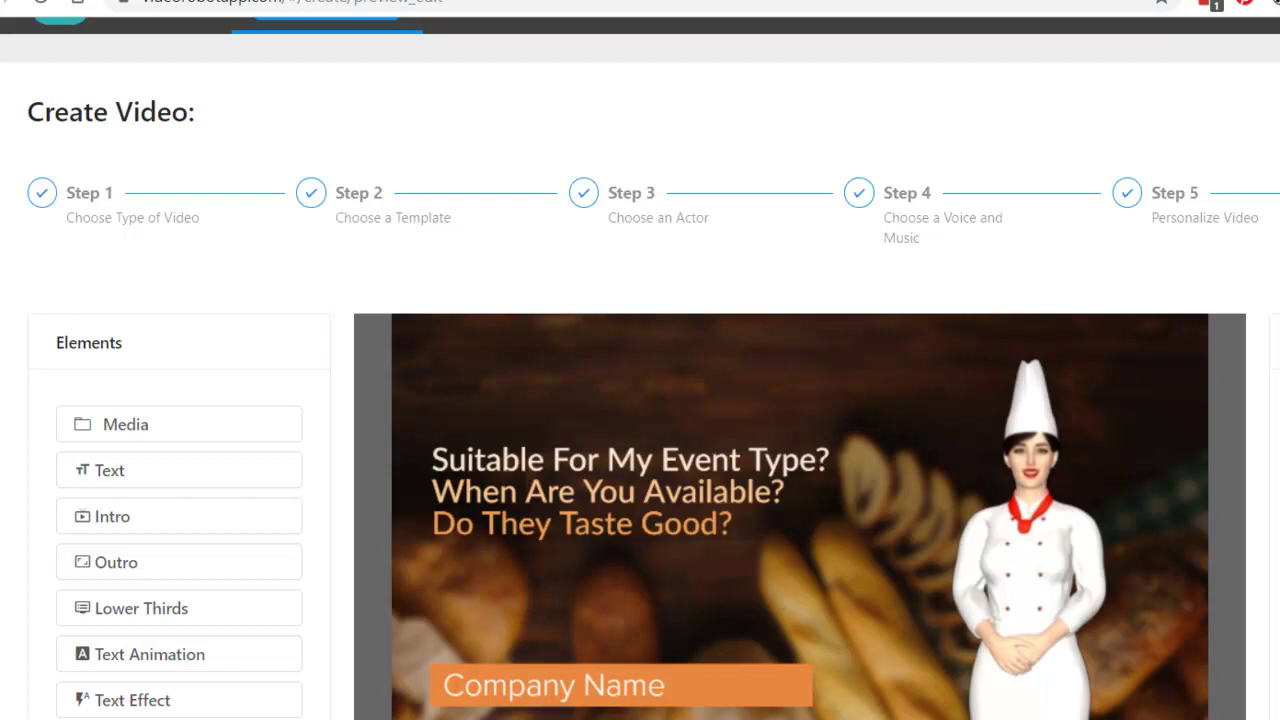
{"action": "scroll", "coordinate": [640, 368], "scroll_direction": "up", "scroll_amount": 1}
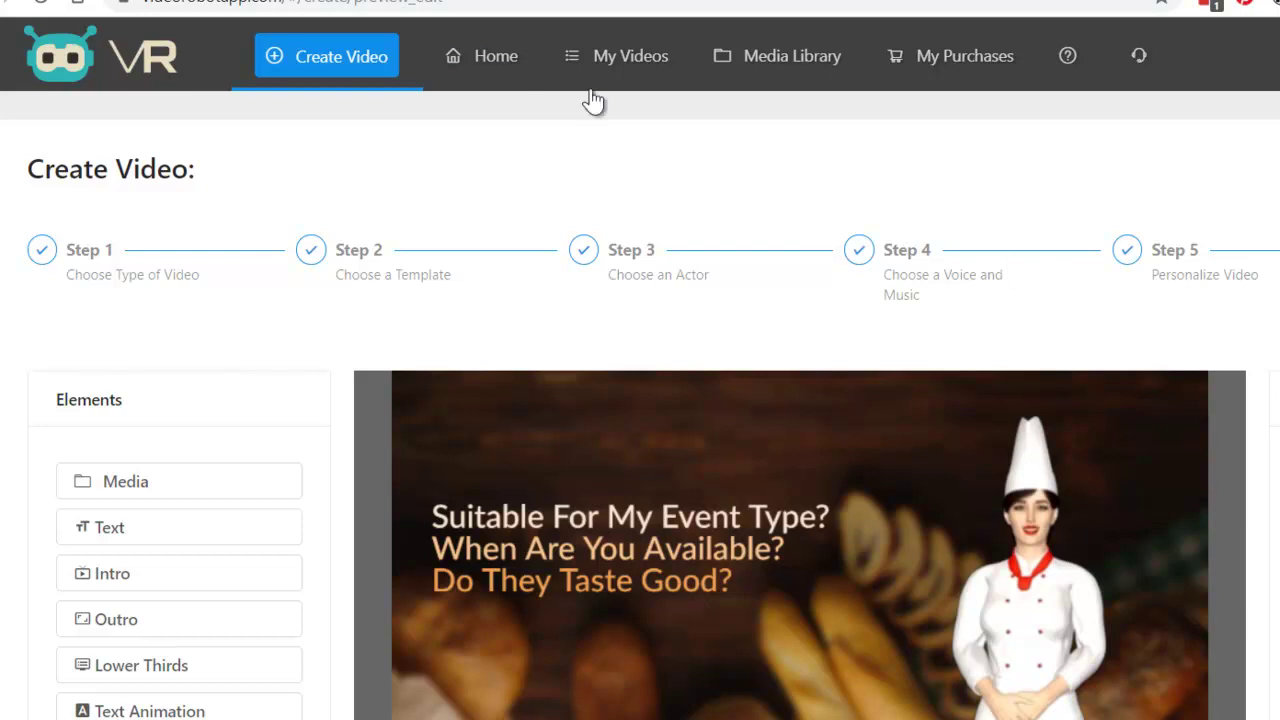
- Discard the unfinished Bakery draft and start a new Kinetic Animation Templates video
{"action": "left_click", "coordinate": [503, 58]}
{"action": "key", "text": "Escape"}
{"action": "left_click", "coordinate": [491, 58]}
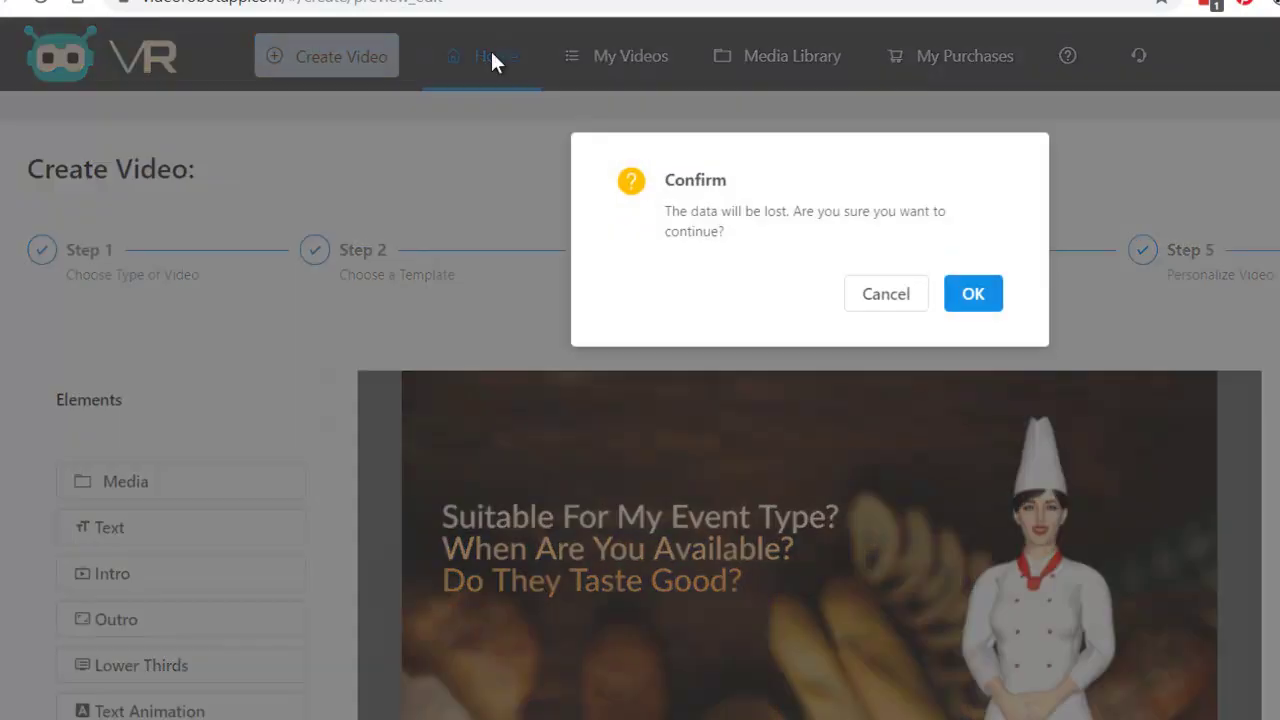
{"action": "left_click", "coordinate": [969, 296]}
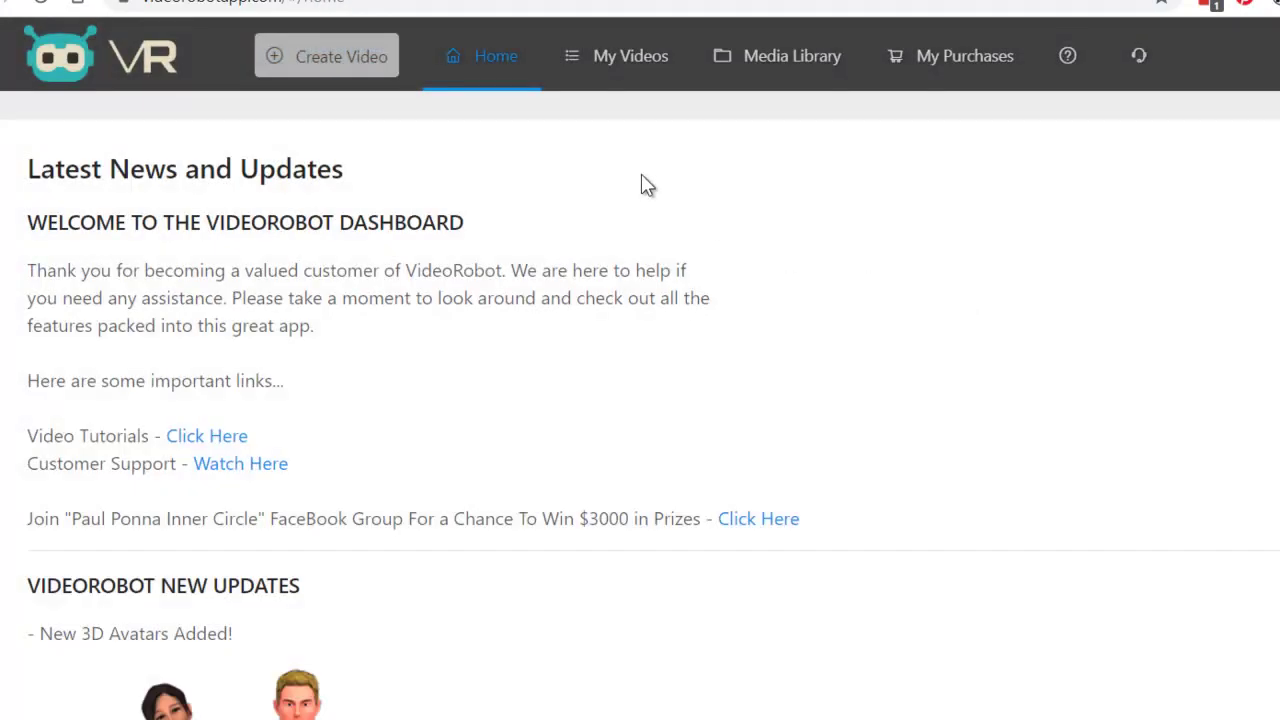
{"action": "left_click", "coordinate": [333, 64]}
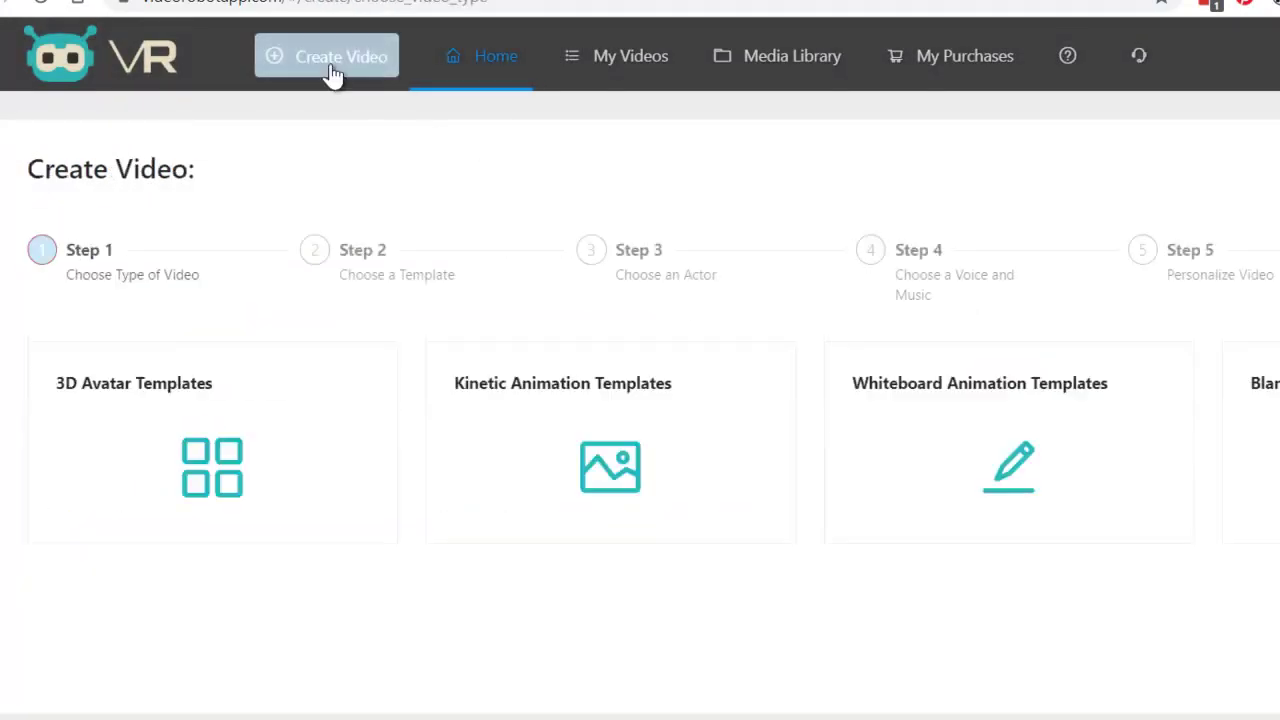
{"action": "left_click", "coordinate": [607, 474]}
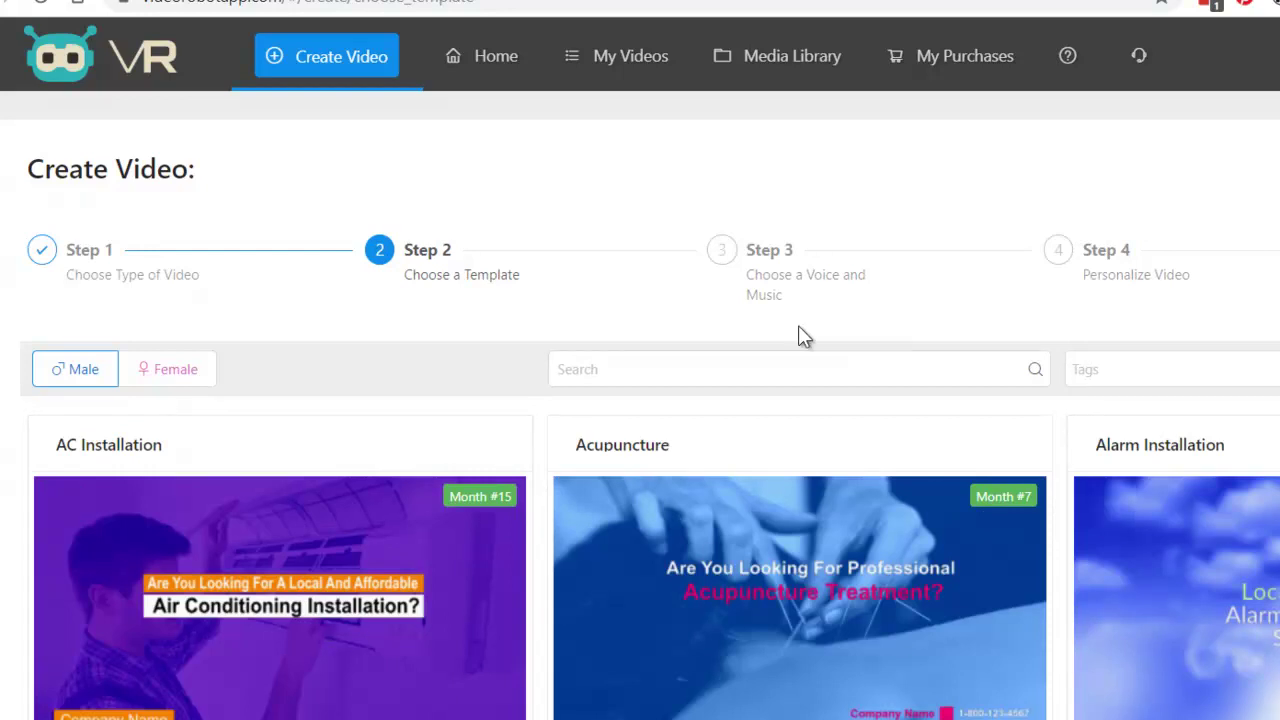
- Show the female template versions and choose the Business Services template
{"action": "left_click", "coordinate": [170, 380]}
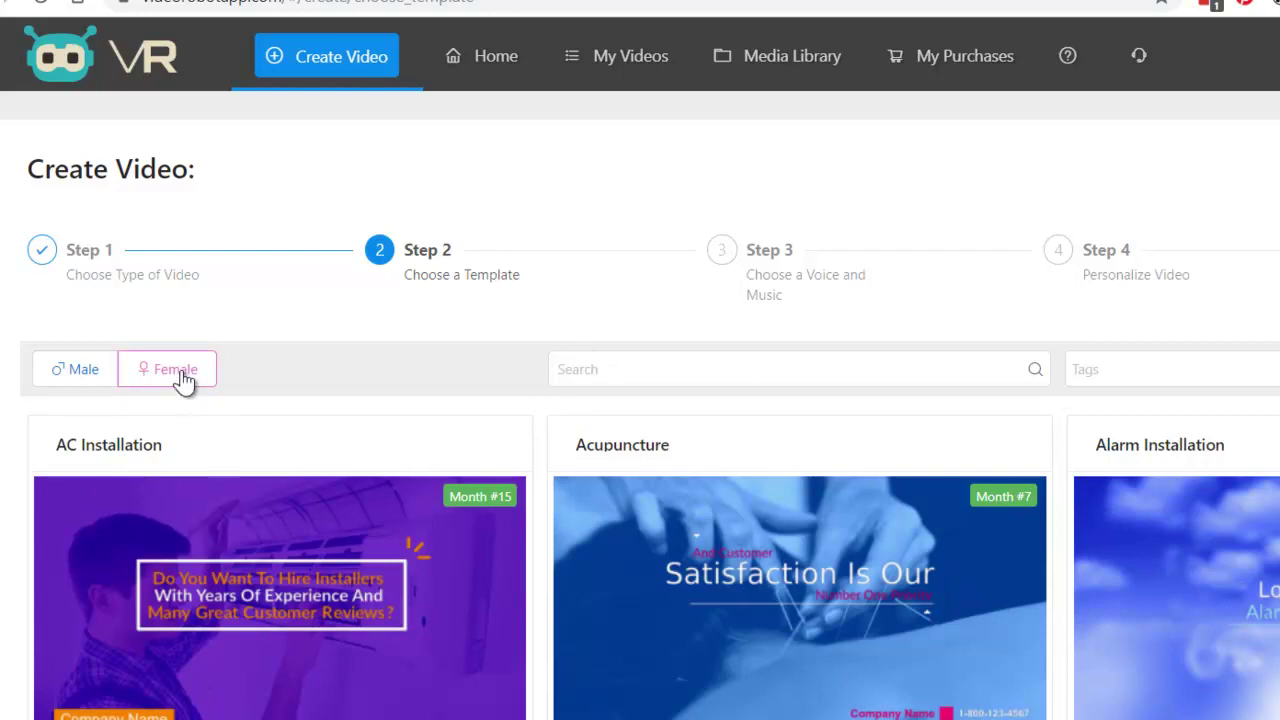
{"action": "scroll", "coordinate": [640, 400], "scroll_direction": "down", "scroll_amount": 5}
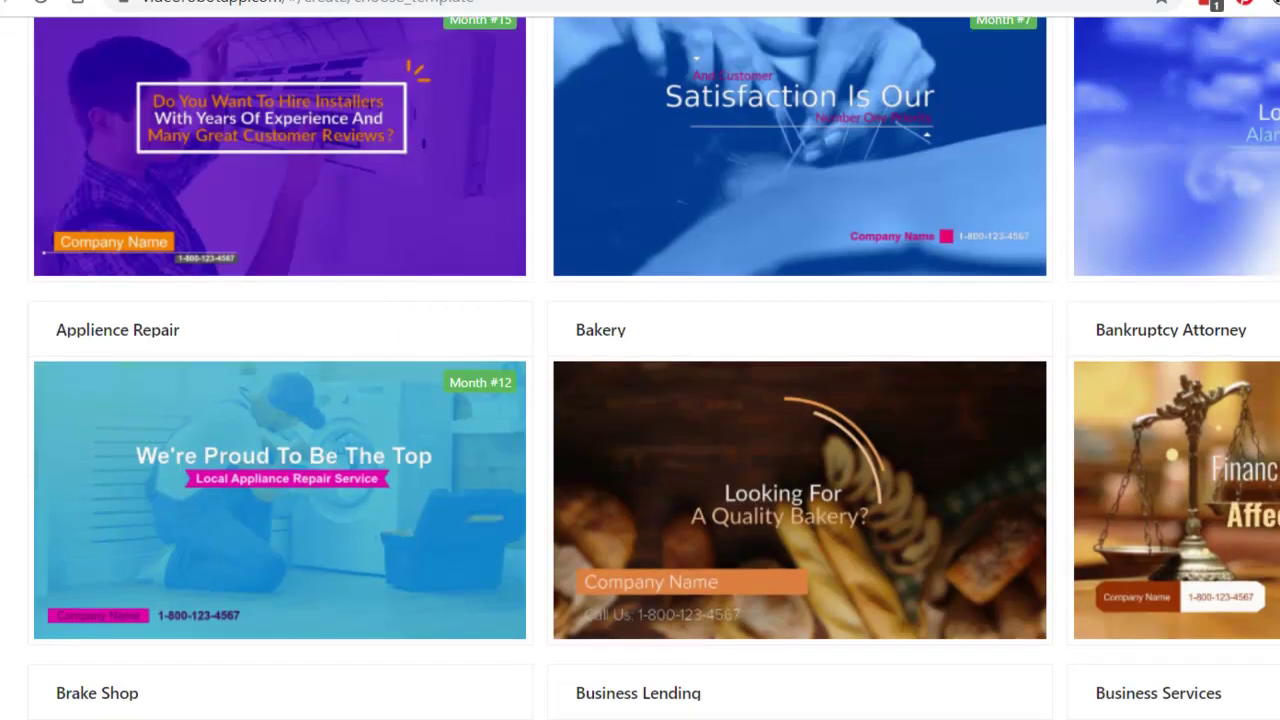
{"action": "scroll", "coordinate": [640, 400], "scroll_direction": "down", "scroll_amount": 4}
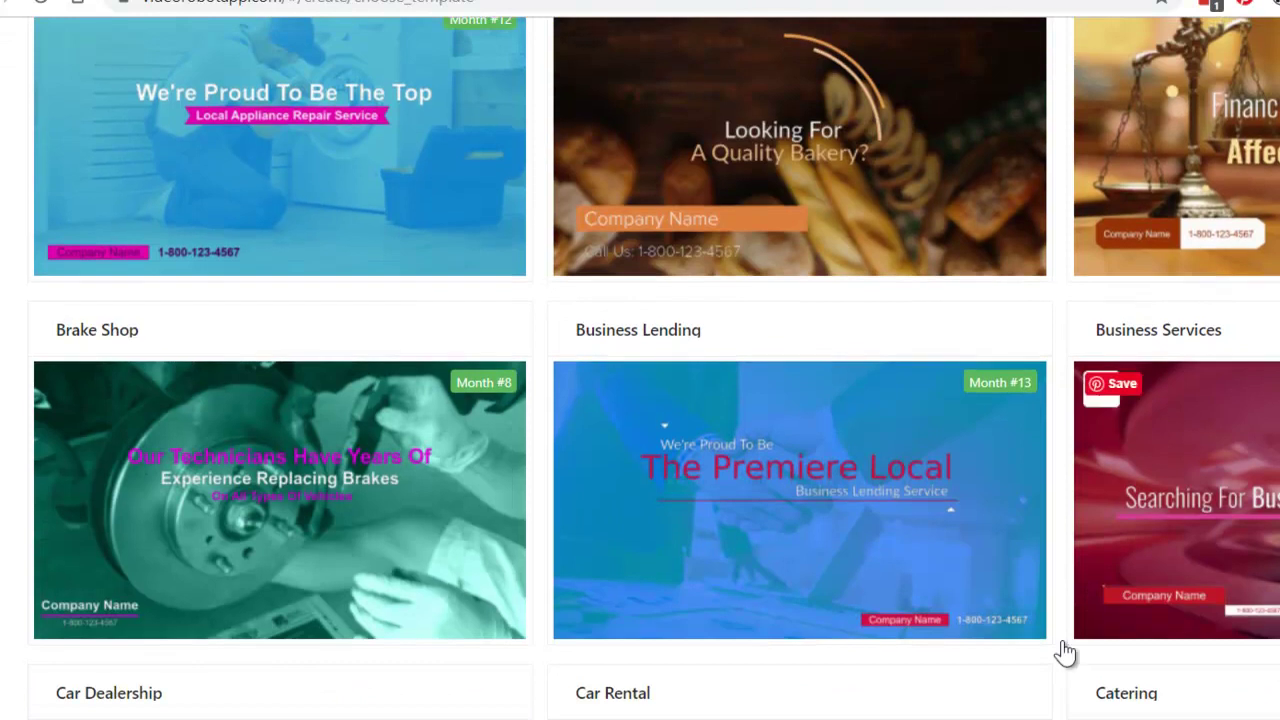
{"action": "left_click", "coordinate": [1170, 500]}
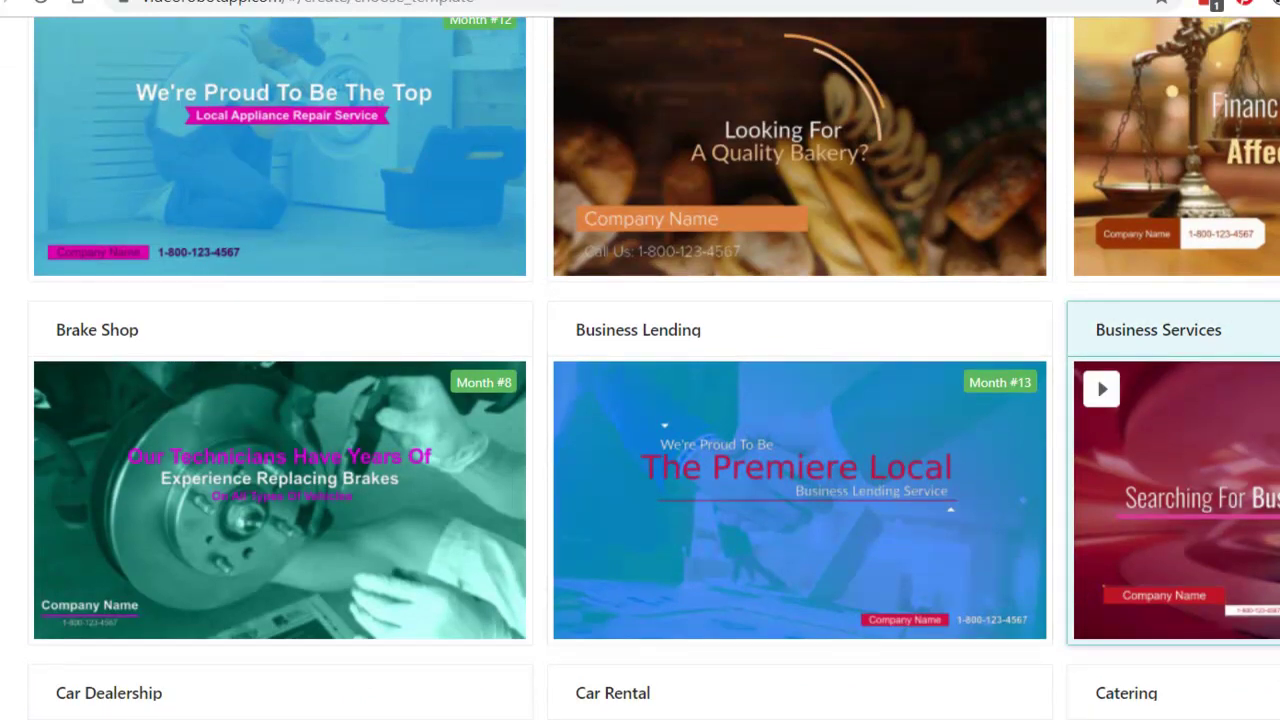
{"action": "scroll", "coordinate": [640, 400], "scroll_direction": "up", "scroll_amount": 9}
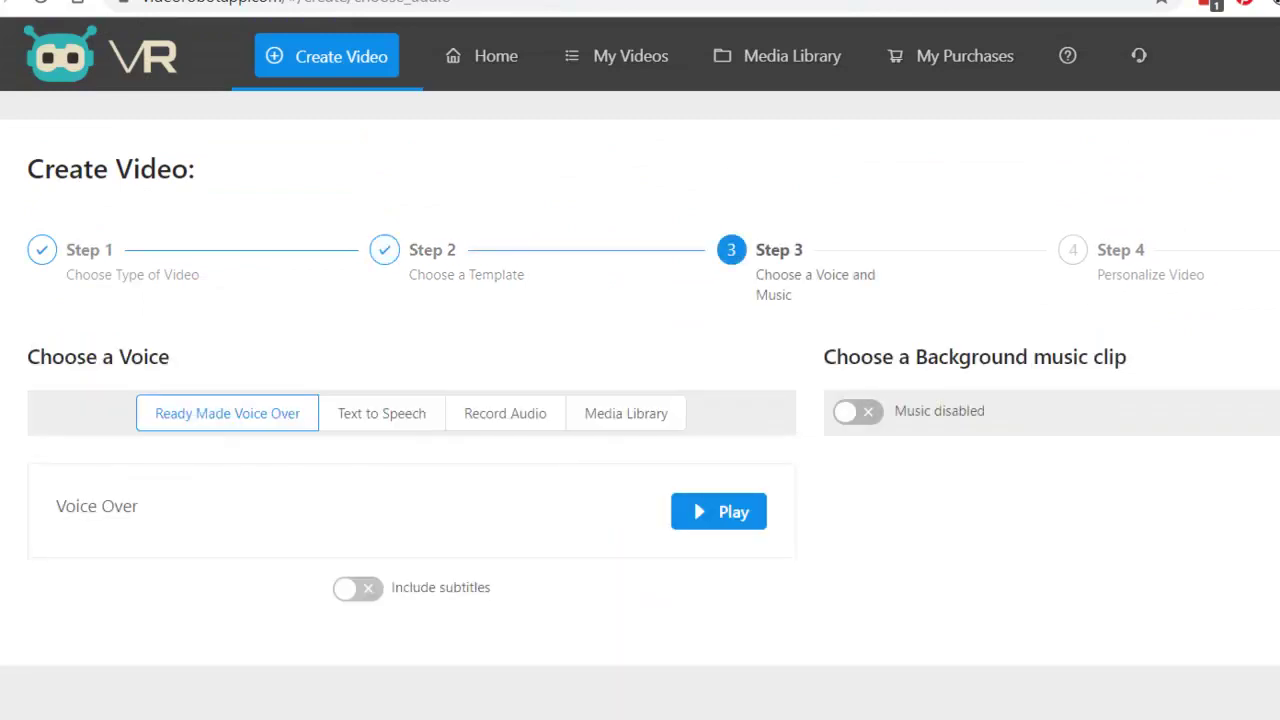
- Preview the ready-made voice-over, then stop and close the player
{"action": "left_click", "coordinate": [722, 533]}
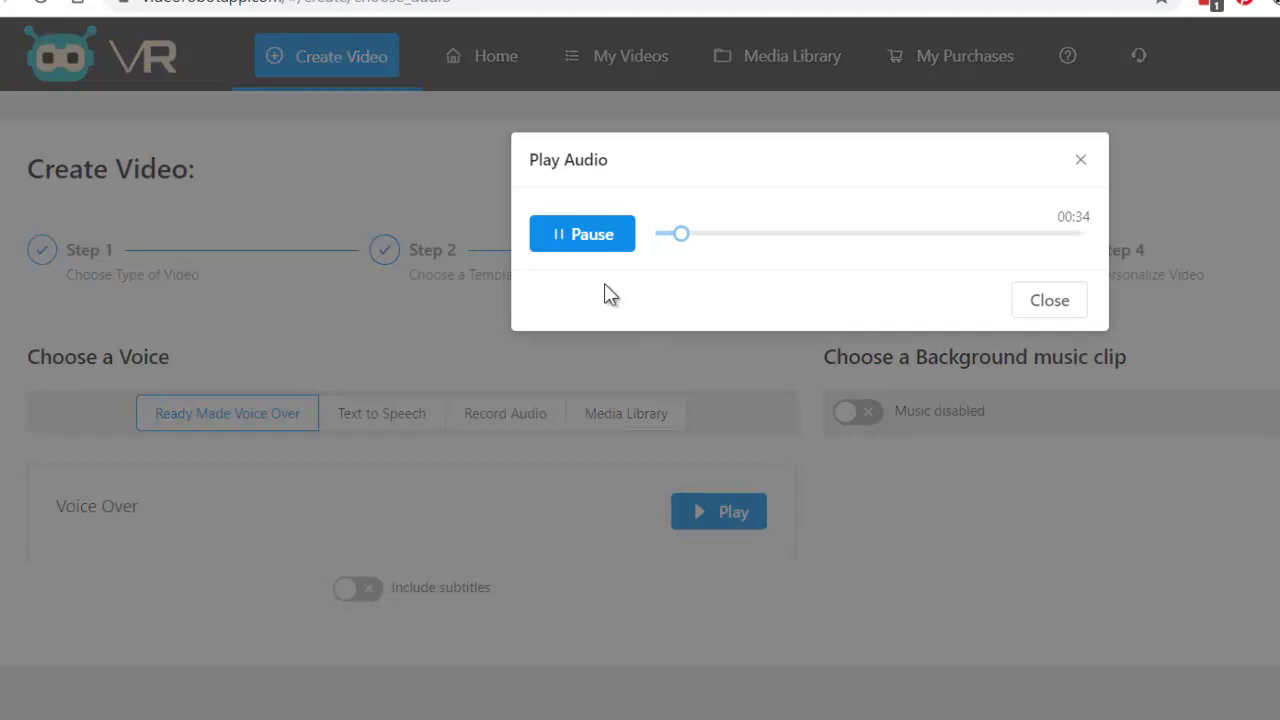
{"action": "left_click", "coordinate": [584, 240]}
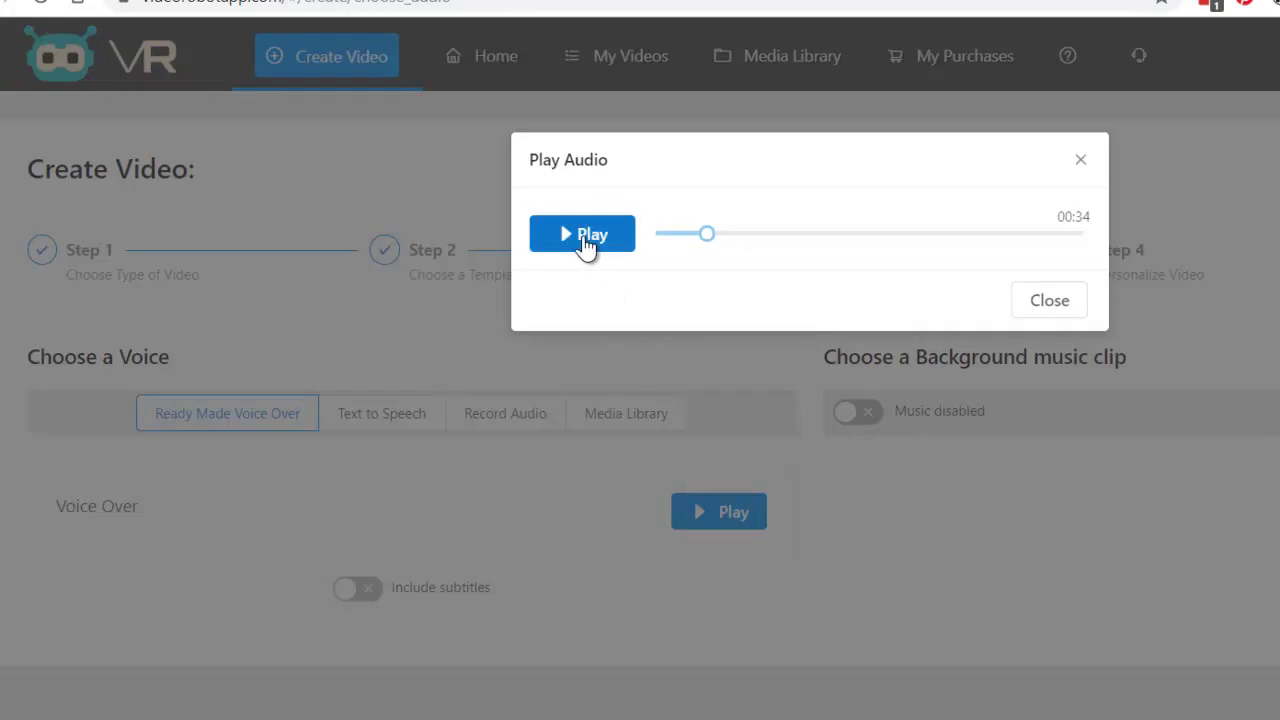
{"action": "left_click", "coordinate": [1081, 160]}
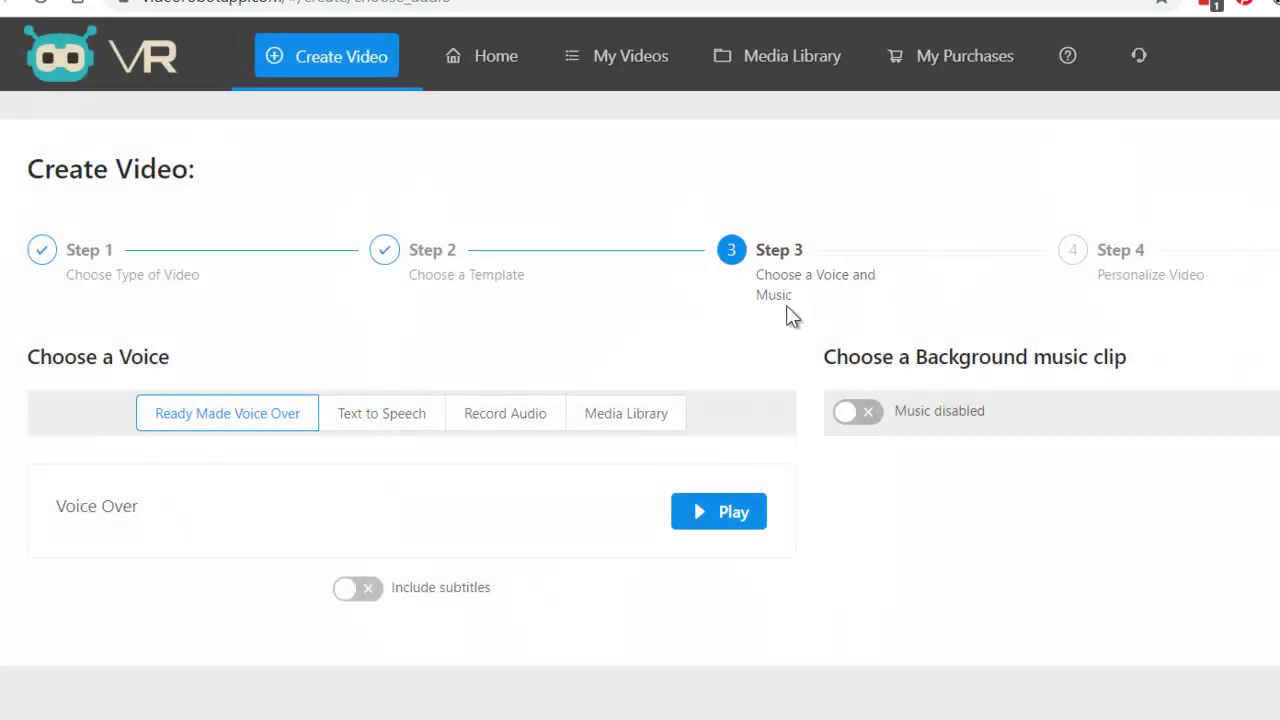
- Switch to text-to-speech in Brazilian Portuguese with Auto translate on
{"action": "left_click", "coordinate": [400, 418]}
{"action": "left_click", "coordinate": [375, 510]}
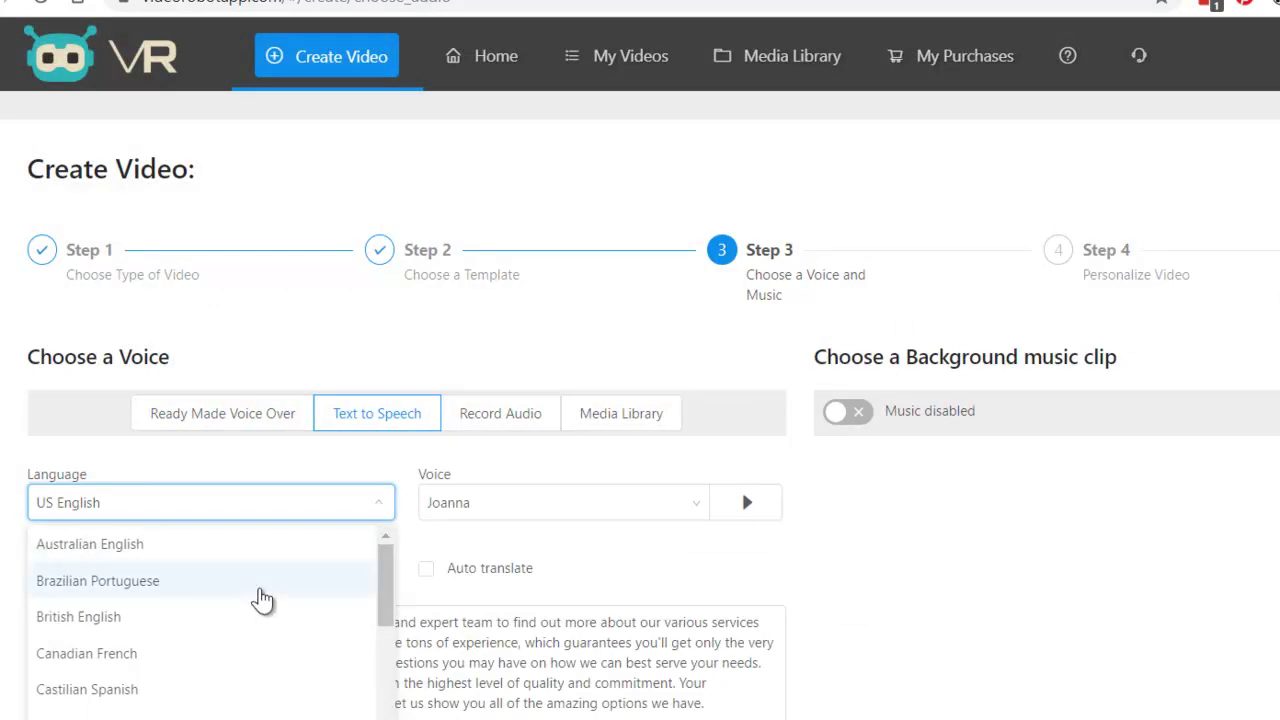
{"action": "left_click", "coordinate": [257, 588]}
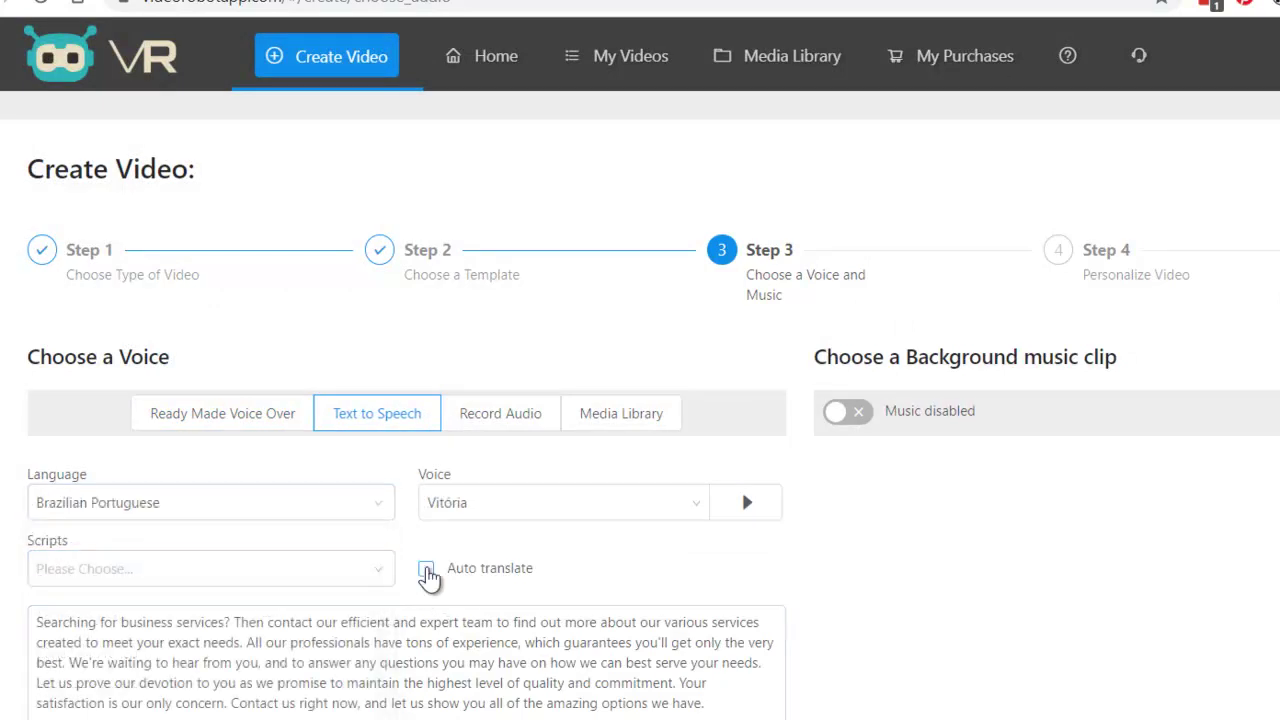
{"action": "left_click", "coordinate": [426, 568]}
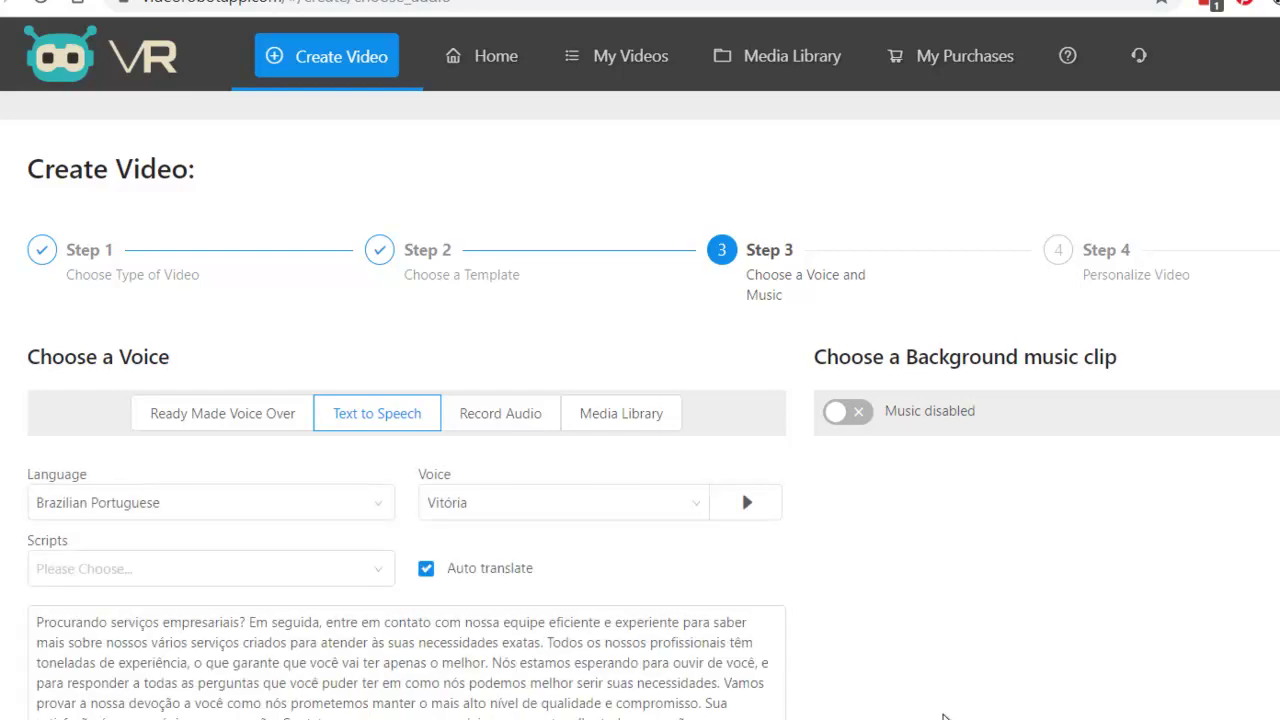
- Preview voice Vitória reading the translated script, then close the player
{"action": "left_click", "coordinate": [743, 494]}
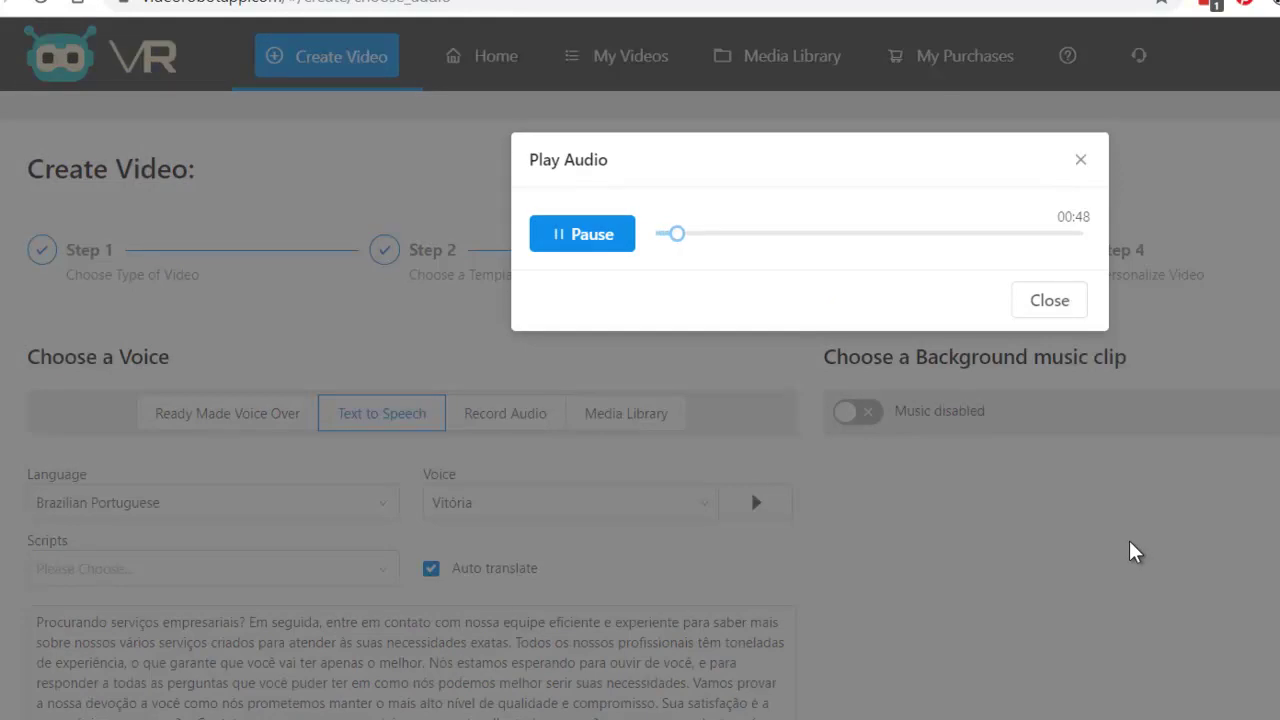
{"action": "left_click", "coordinate": [592, 242]}
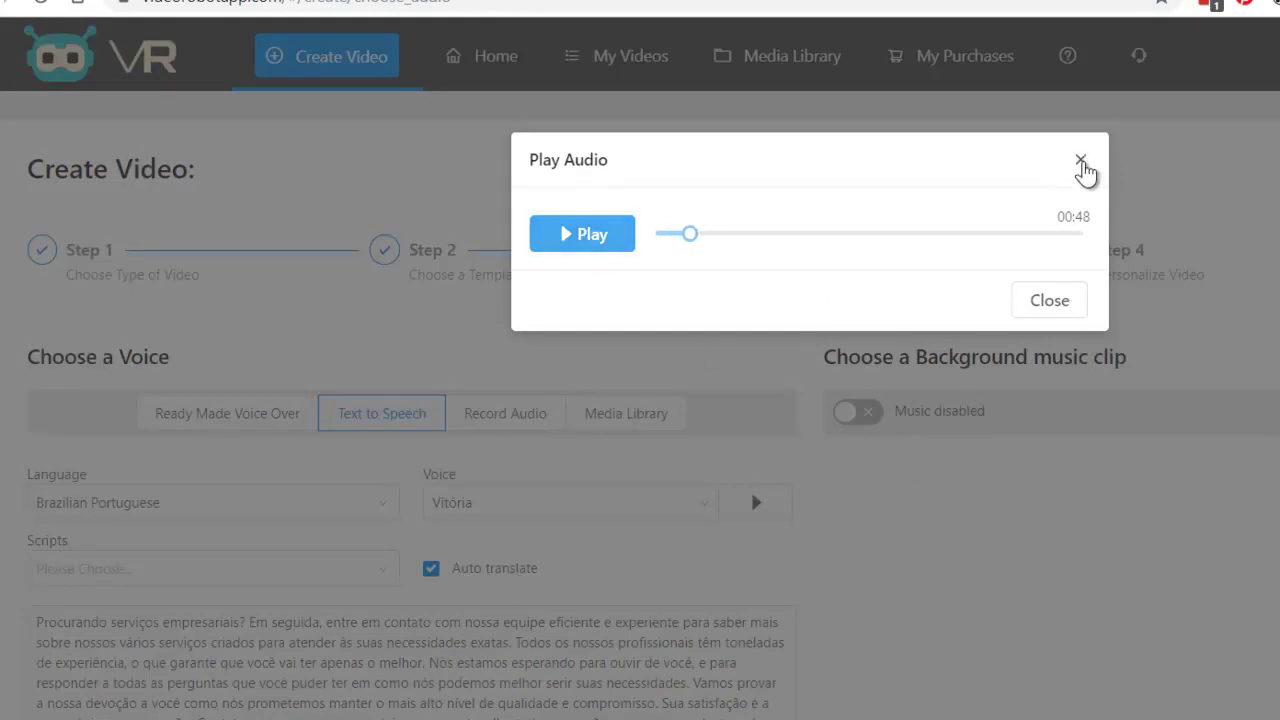
{"action": "left_click", "coordinate": [1081, 162]}
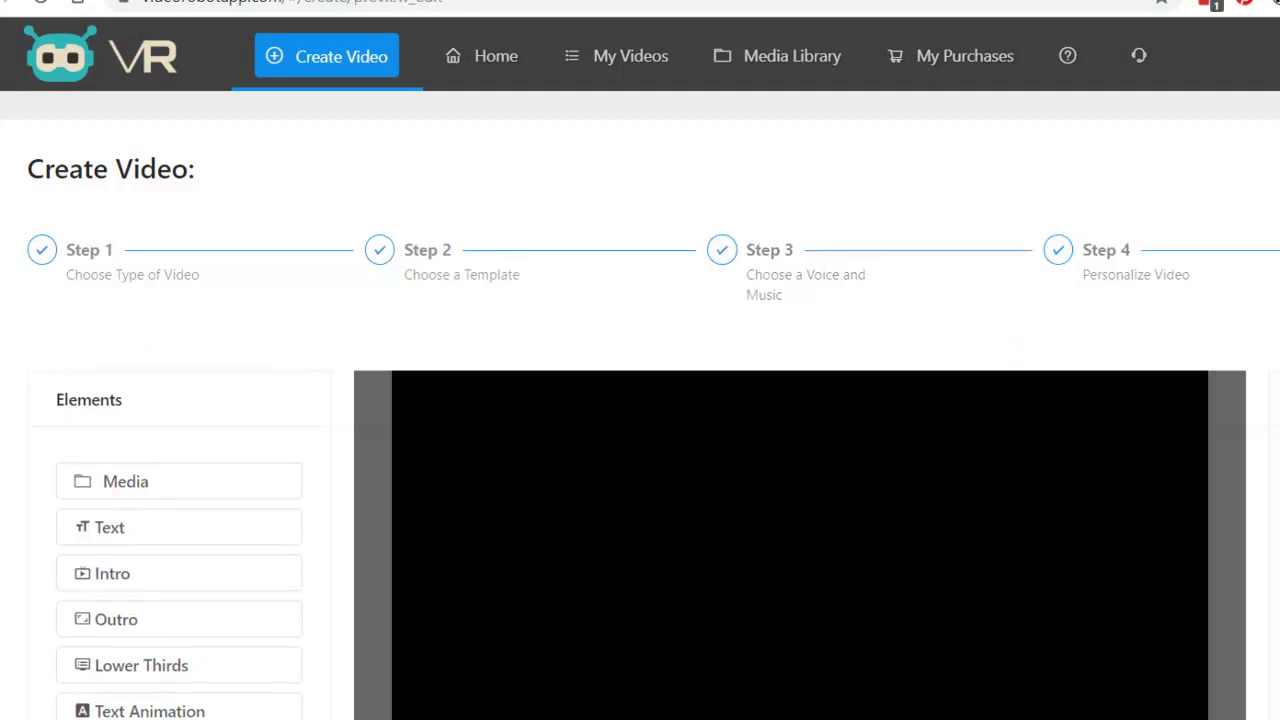
- Play the Business Services kinetic video preview up to 00:07 of 00:49
{"action": "scroll", "coordinate": [760, 583], "scroll_direction": "down", "scroll_amount": 2}
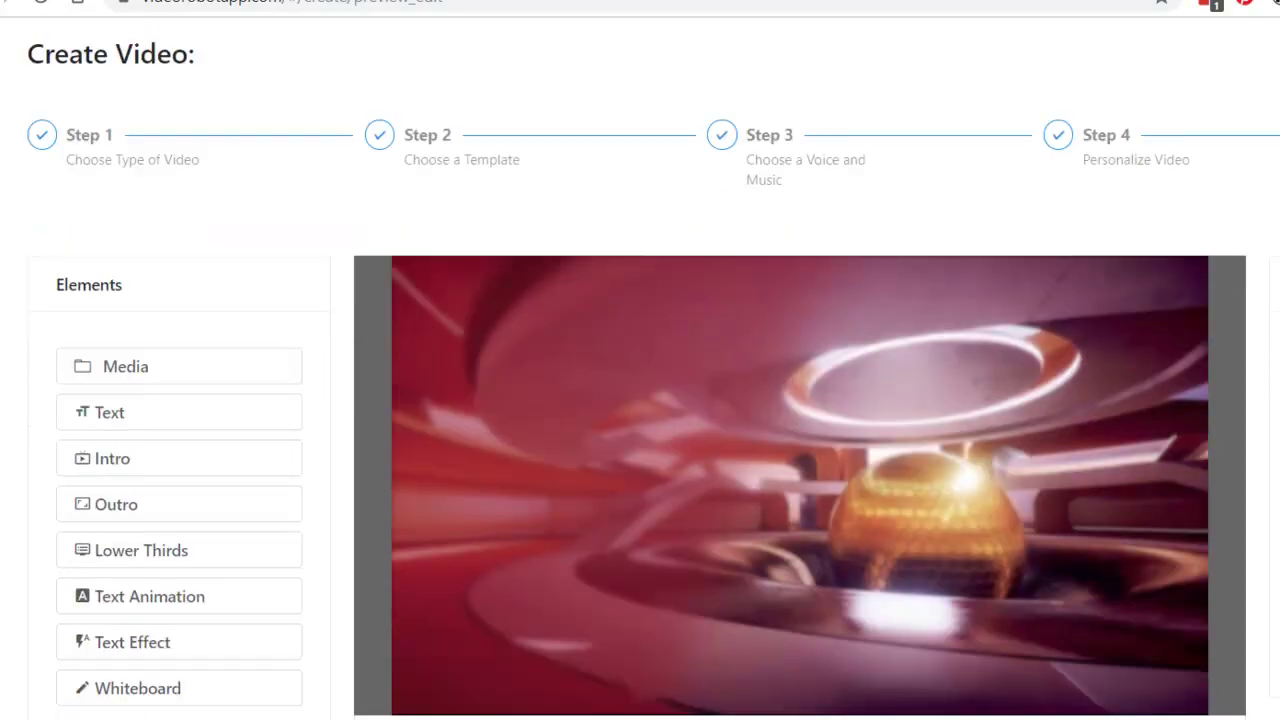
{"action": "left_click", "coordinate": [737, 712]}
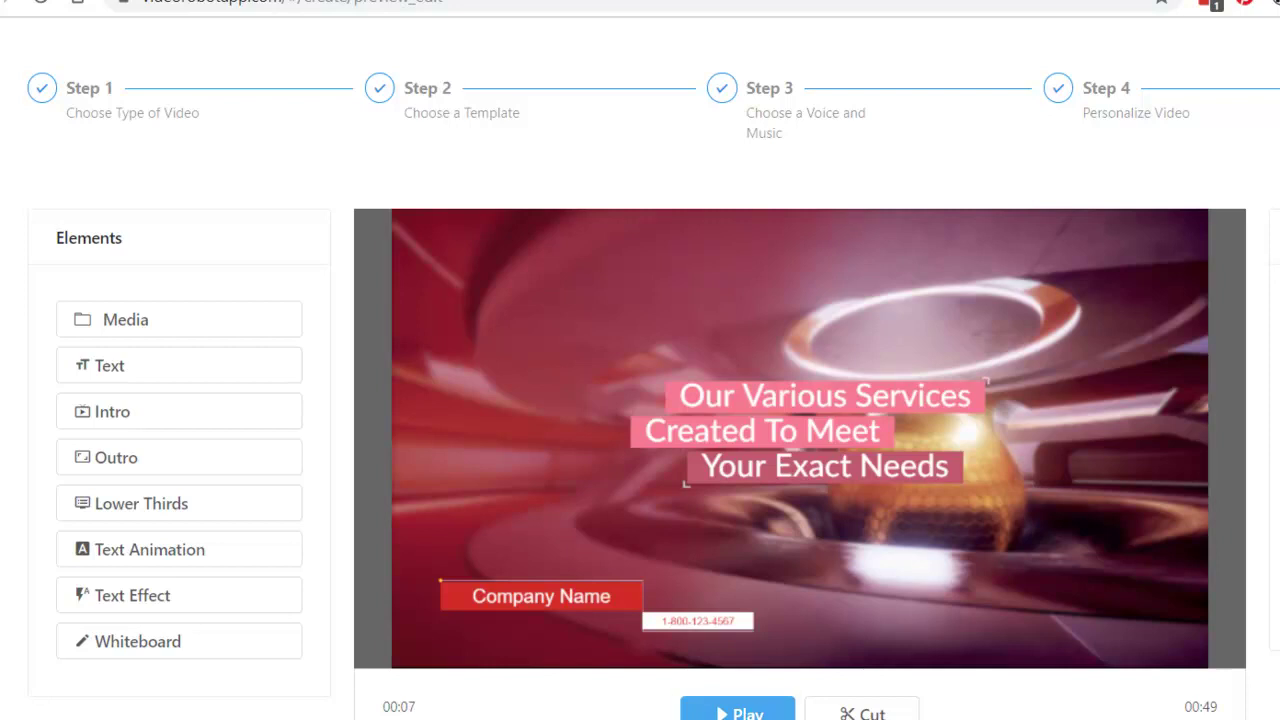
{"action": "scroll", "coordinate": [640, 400], "scroll_direction": "up", "scroll_amount": 2}
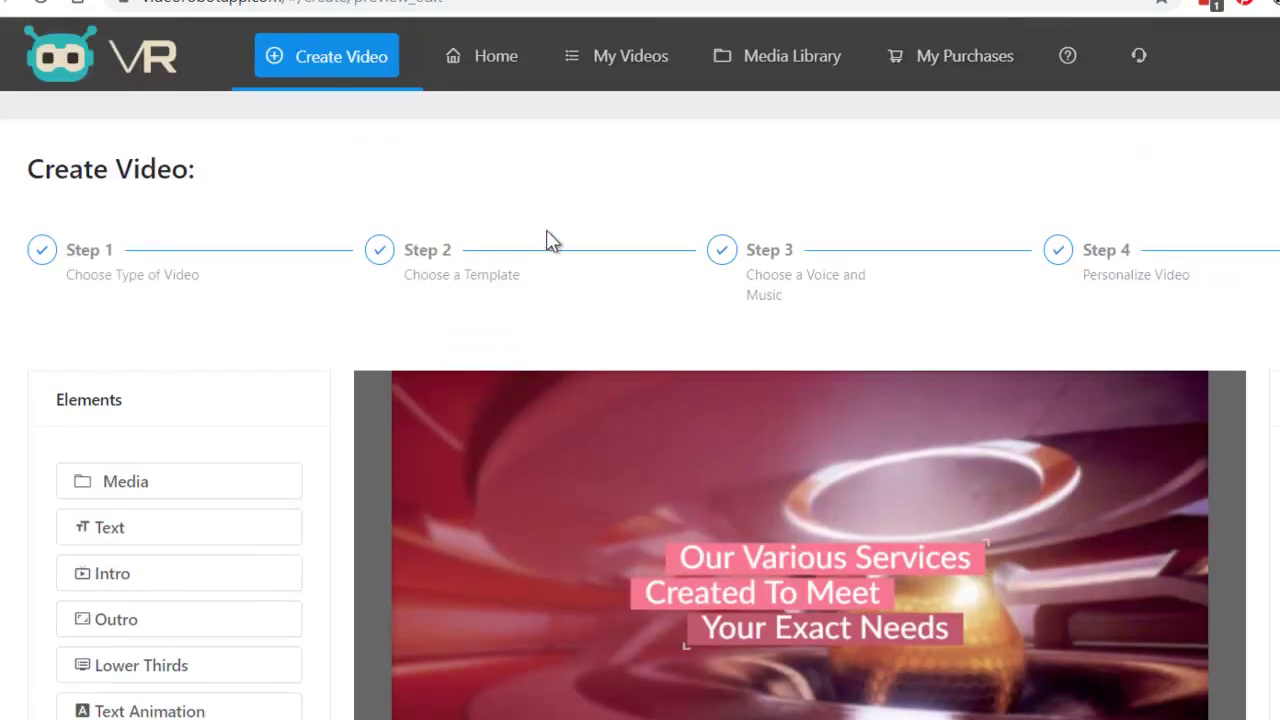
- Discard the current video and start a new Whiteboard Animation video using the AC Installation template
{"action": "left_click", "coordinate": [491, 55]}
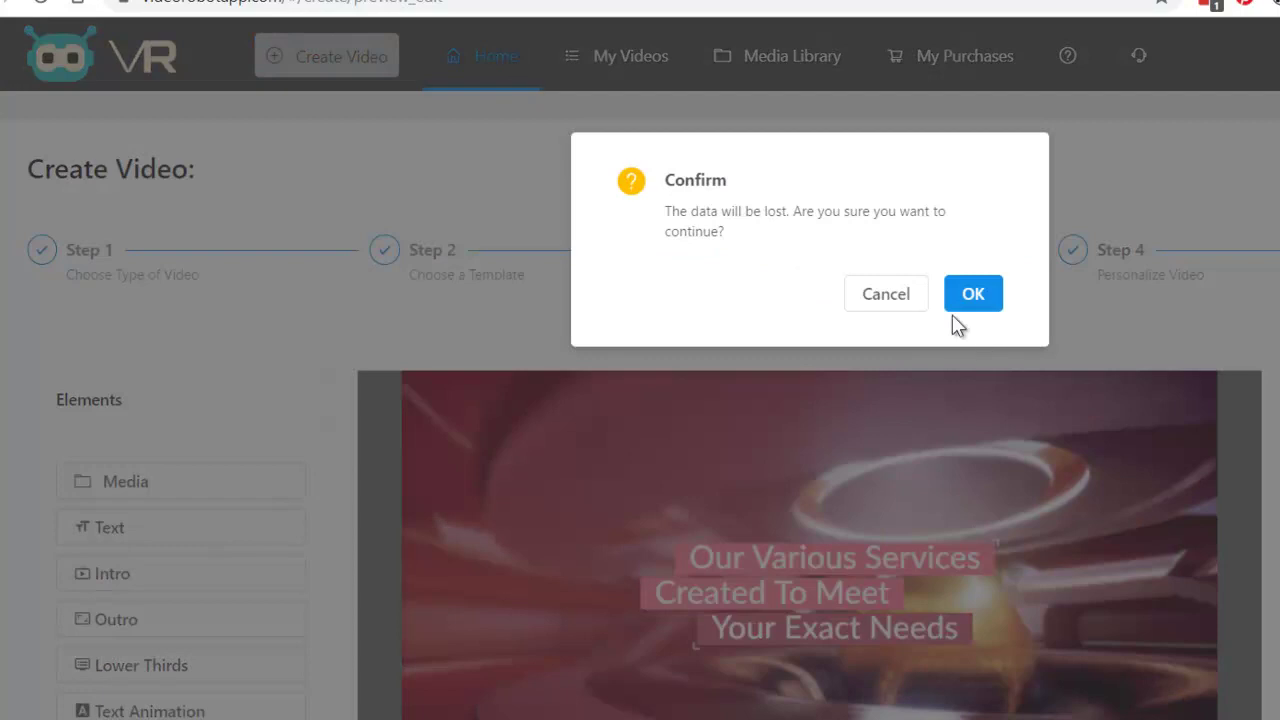
{"action": "left_click", "coordinate": [979, 296]}
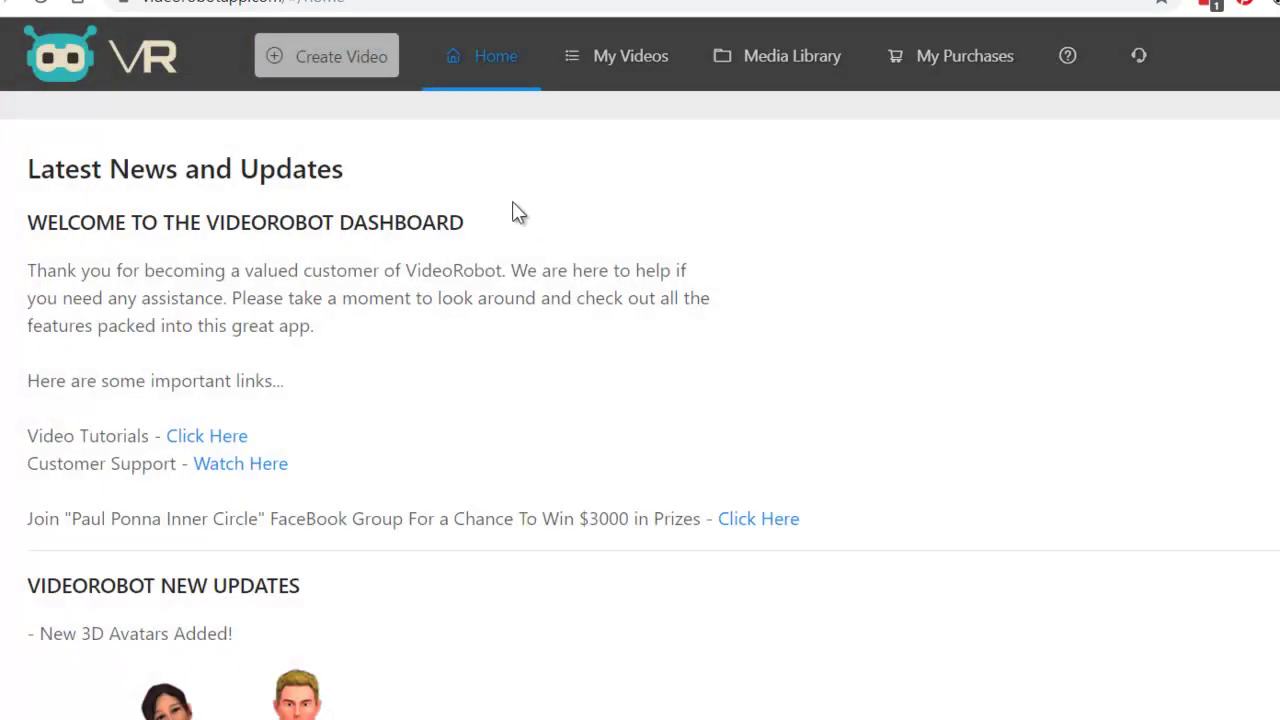
{"action": "left_click", "coordinate": [349, 56]}
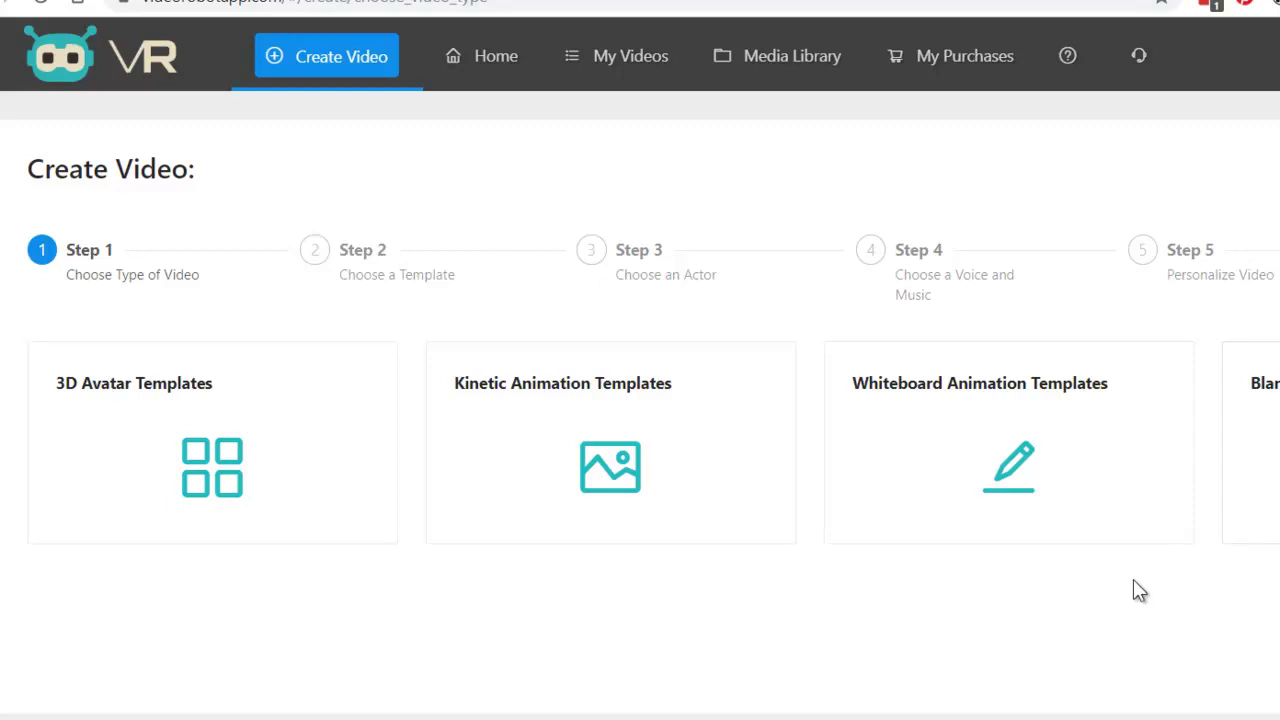
{"action": "left_click", "coordinate": [1040, 470]}
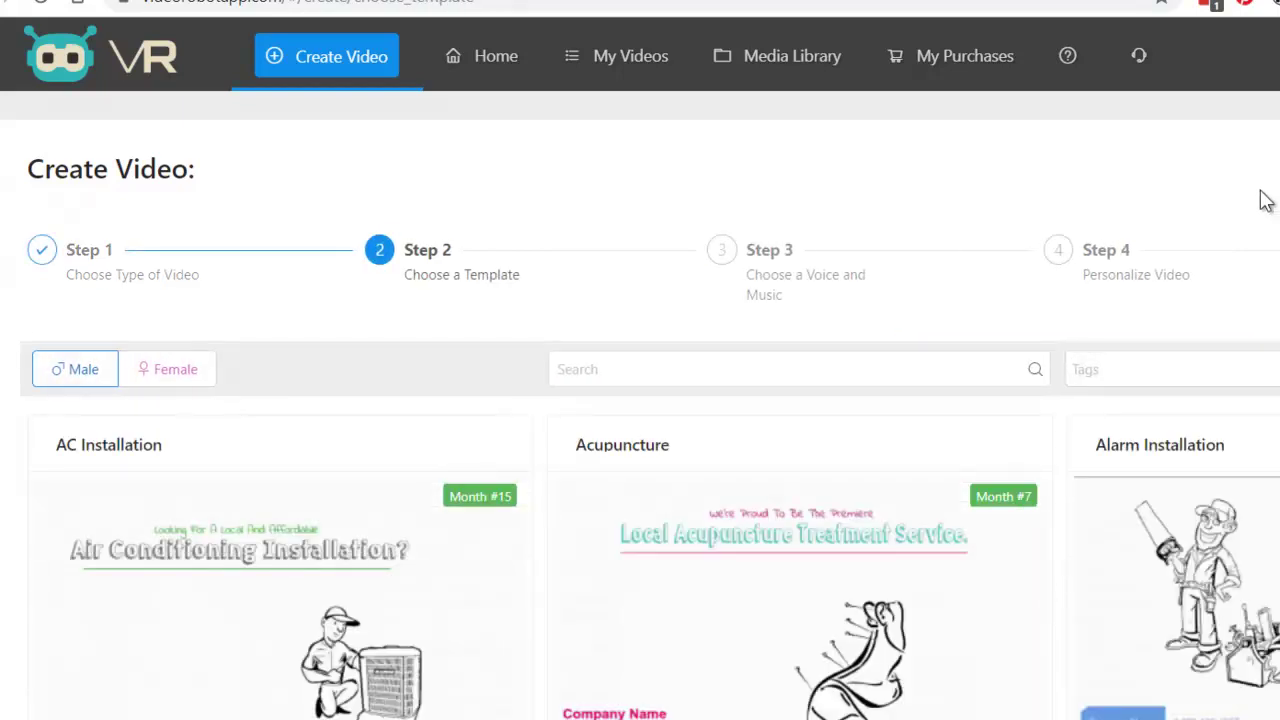
{"action": "left_click", "coordinate": [403, 566]}
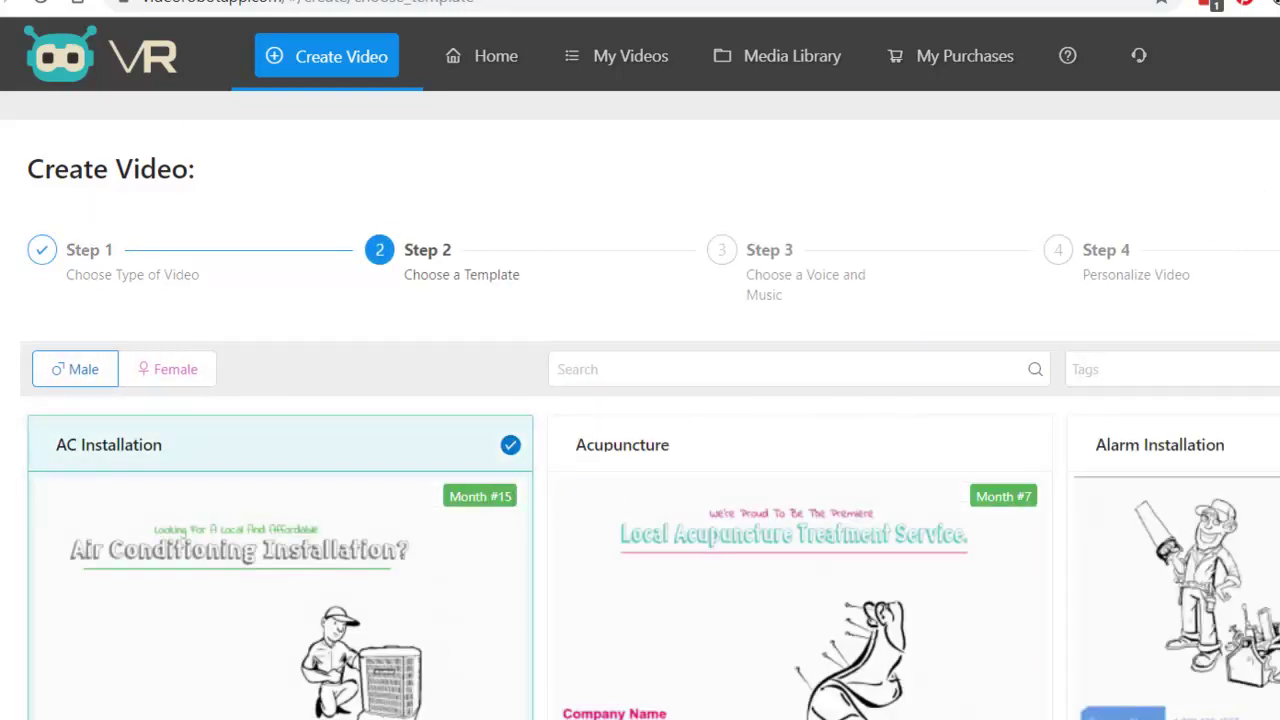
- Preview the voice-over, switch narration to Text to Speech, and try enabling background music
{"action": "left_click", "coordinate": [760, 518]}
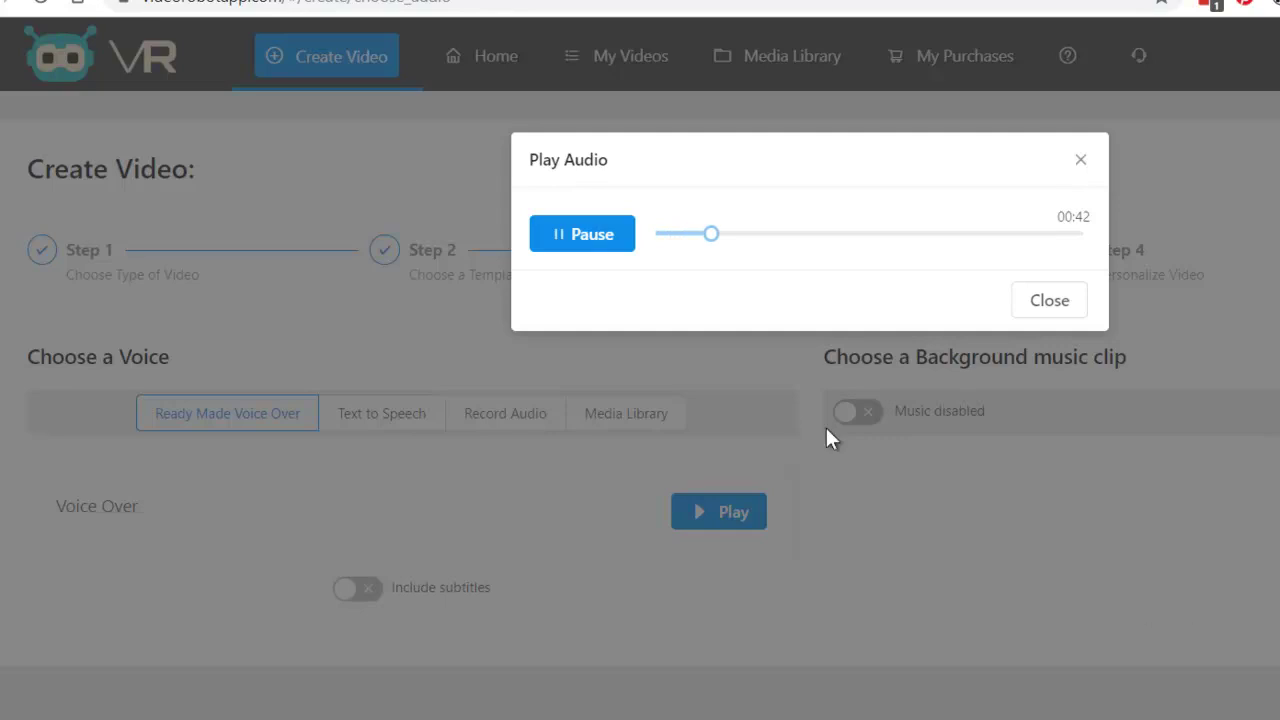
{"action": "left_click", "coordinate": [594, 246]}
{"action": "left_click", "coordinate": [1052, 306]}
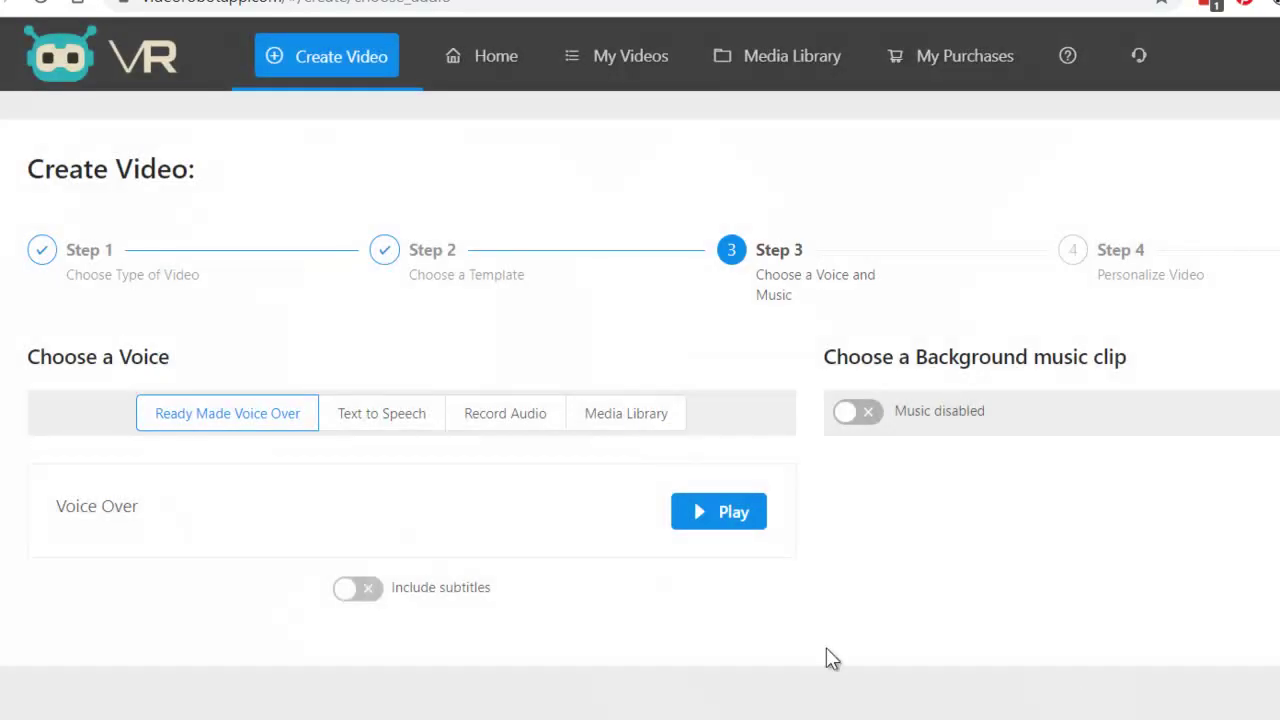
{"action": "left_click", "coordinate": [368, 425]}
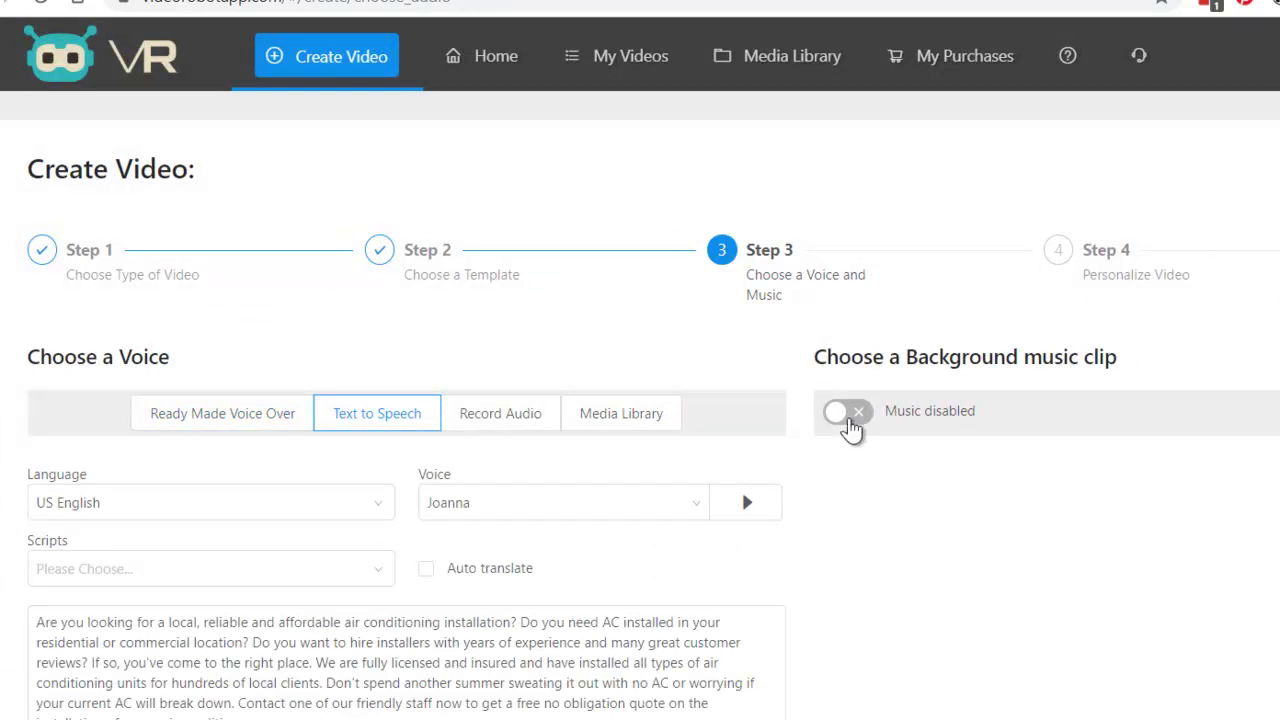
{"action": "left_click", "coordinate": [892, 420]}
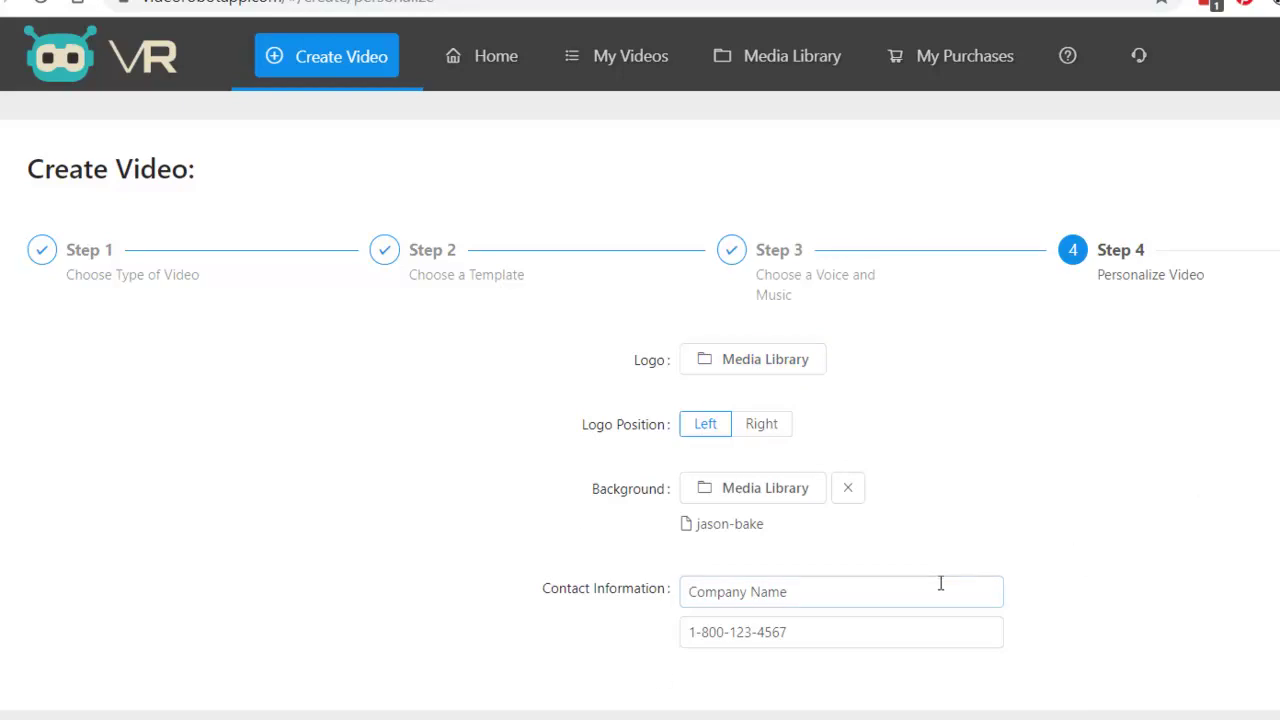
- Replace the placeholder company name with 'Plumbers in Manhattan' and continue to the editor
{"action": "left_click", "coordinate": [740, 592]}
{"action": "left_click_drag", "start_coordinate": [800, 592], "coordinate": [666, 592]}
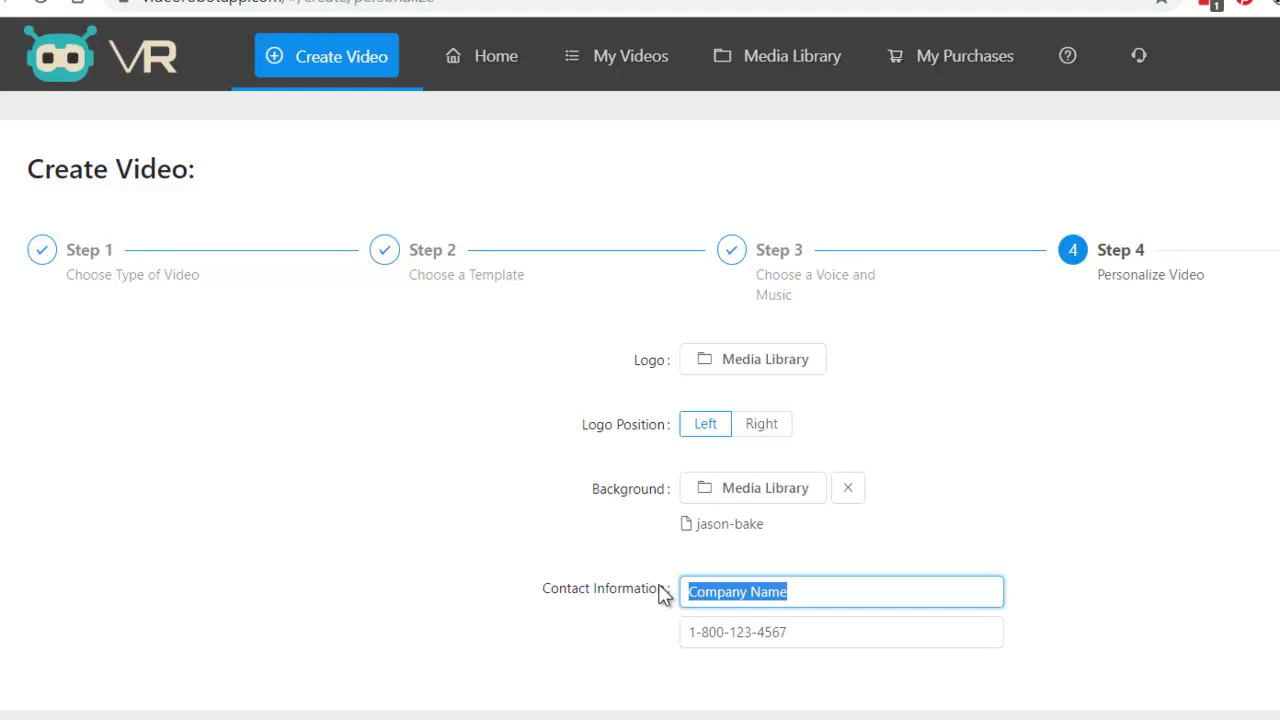
{"action": "type", "text": "Plumbers in Manhattan"}
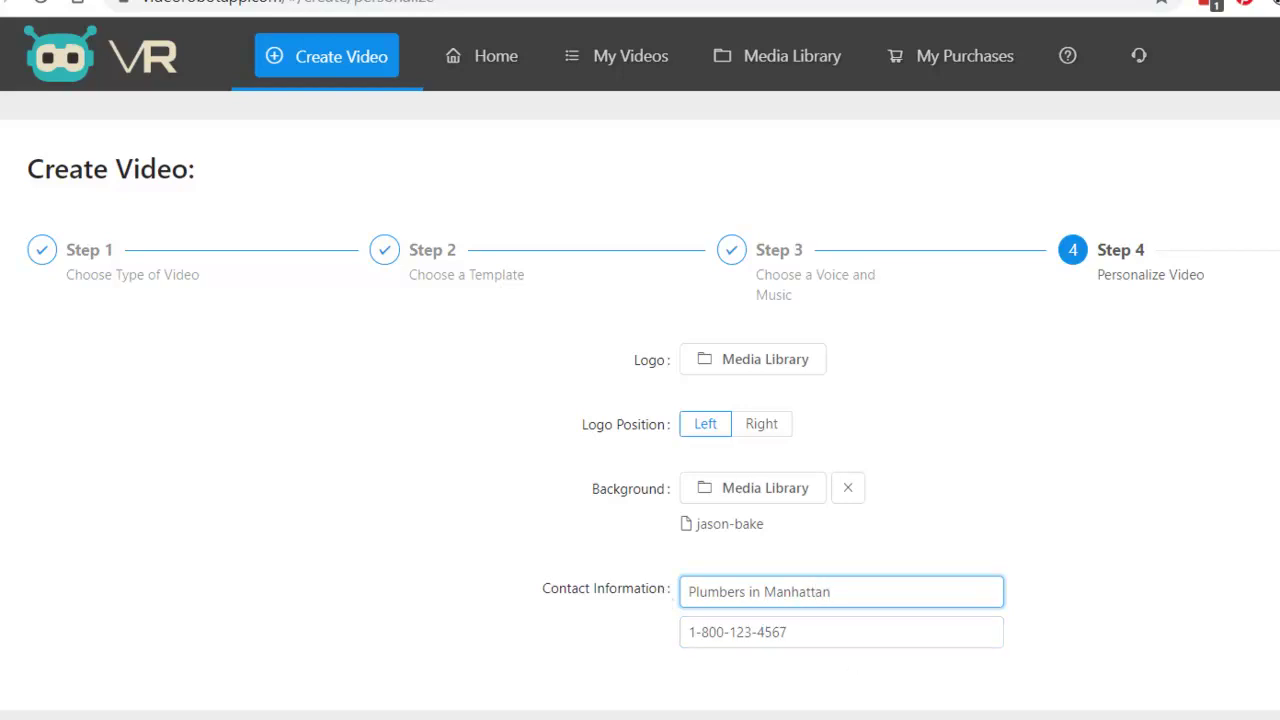
{"action": "key", "text": "Return"}
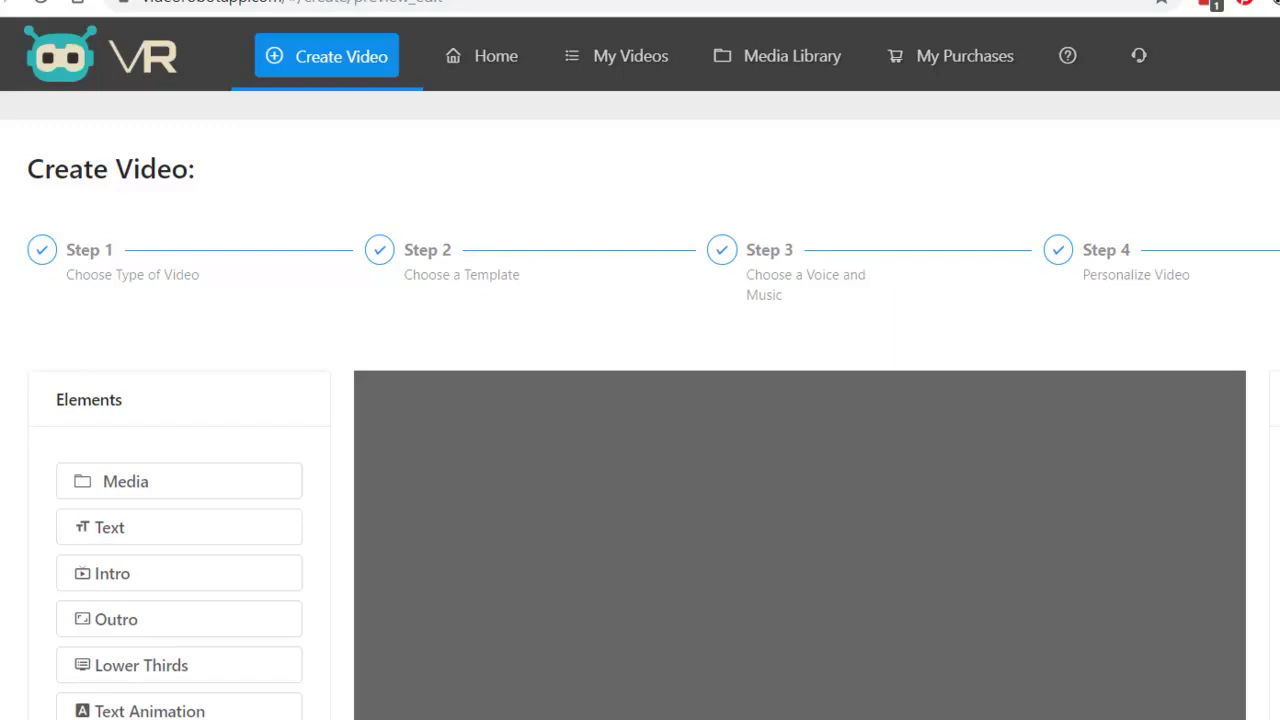
- Play the whiteboard preview and pause at 00:05 on 'Air Conditioning Installation?'
{"action": "scroll", "coordinate": [640, 400], "scroll_direction": "down", "scroll_amount": 3}
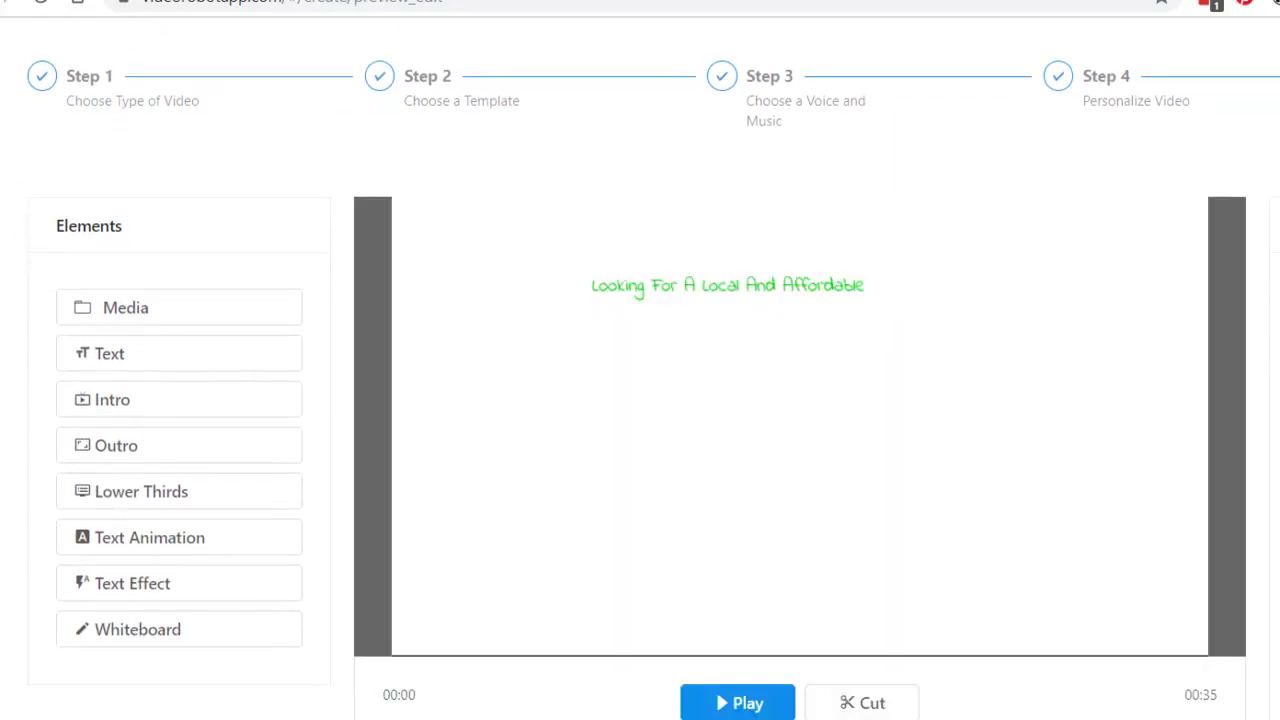
{"action": "left_click", "coordinate": [752, 706]}
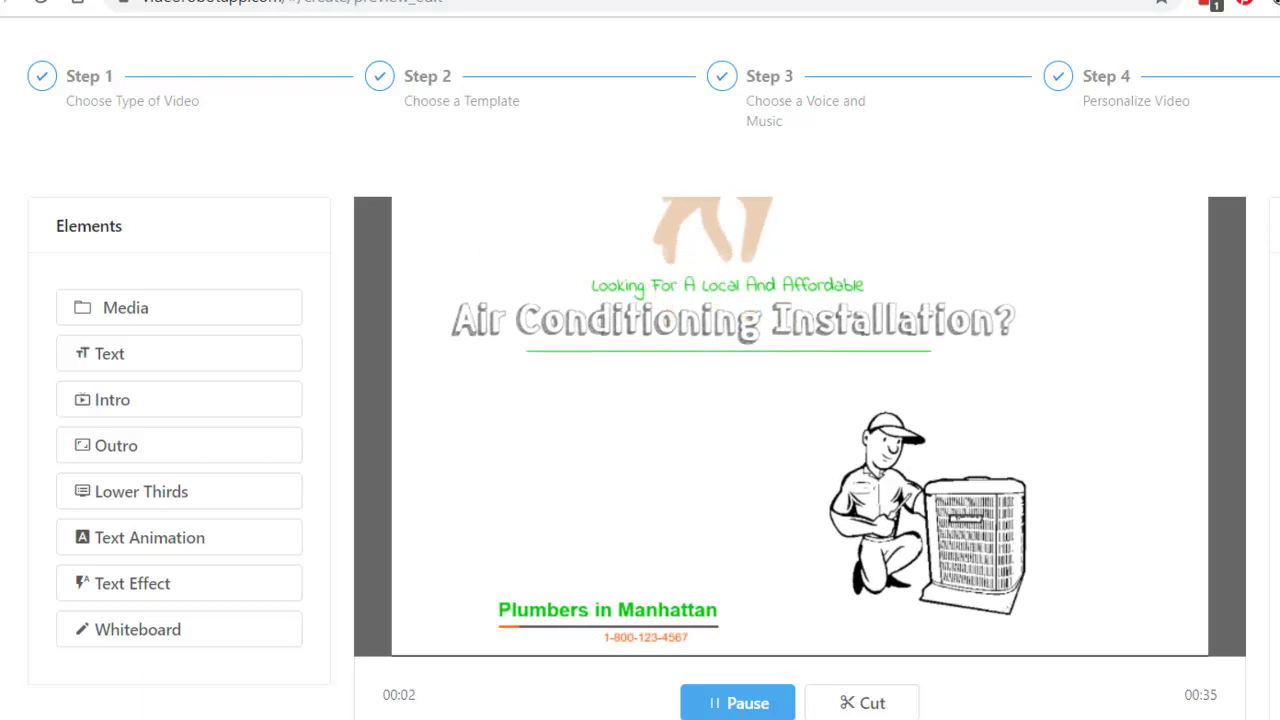
{"action": "left_click", "coordinate": [749, 703]}
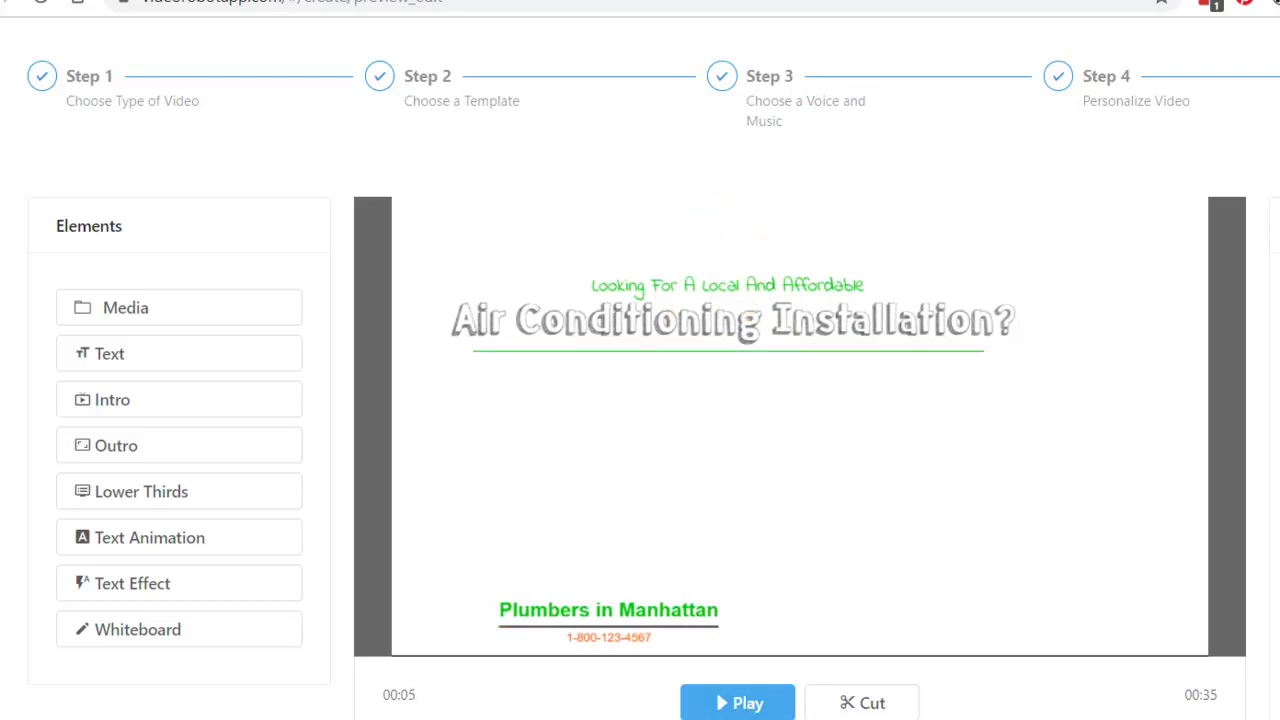
{"action": "scroll", "coordinate": [640, 400], "scroll_direction": "down", "scroll_amount": 1}
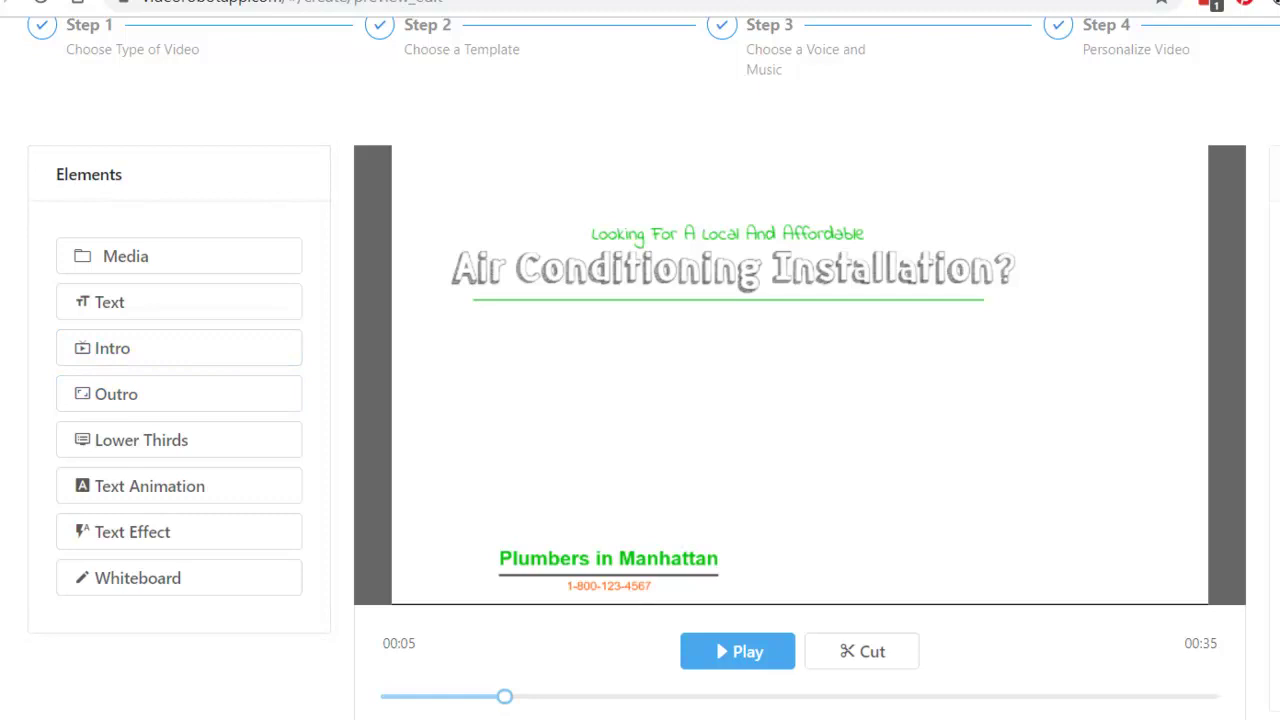
{"action": "scroll", "coordinate": [640, 400], "scroll_direction": "up", "scroll_amount": 3}
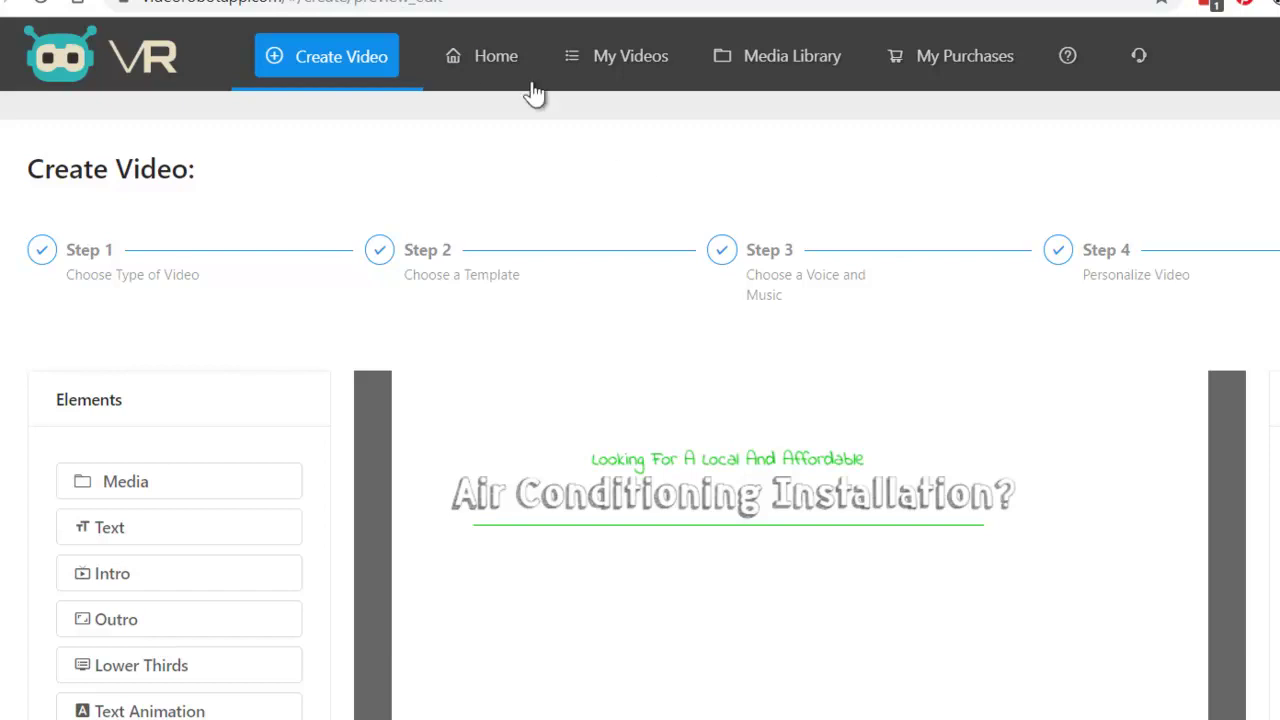
- Discard the whiteboard project and start a new Blank video
{"action": "left_click", "coordinate": [486, 60]}
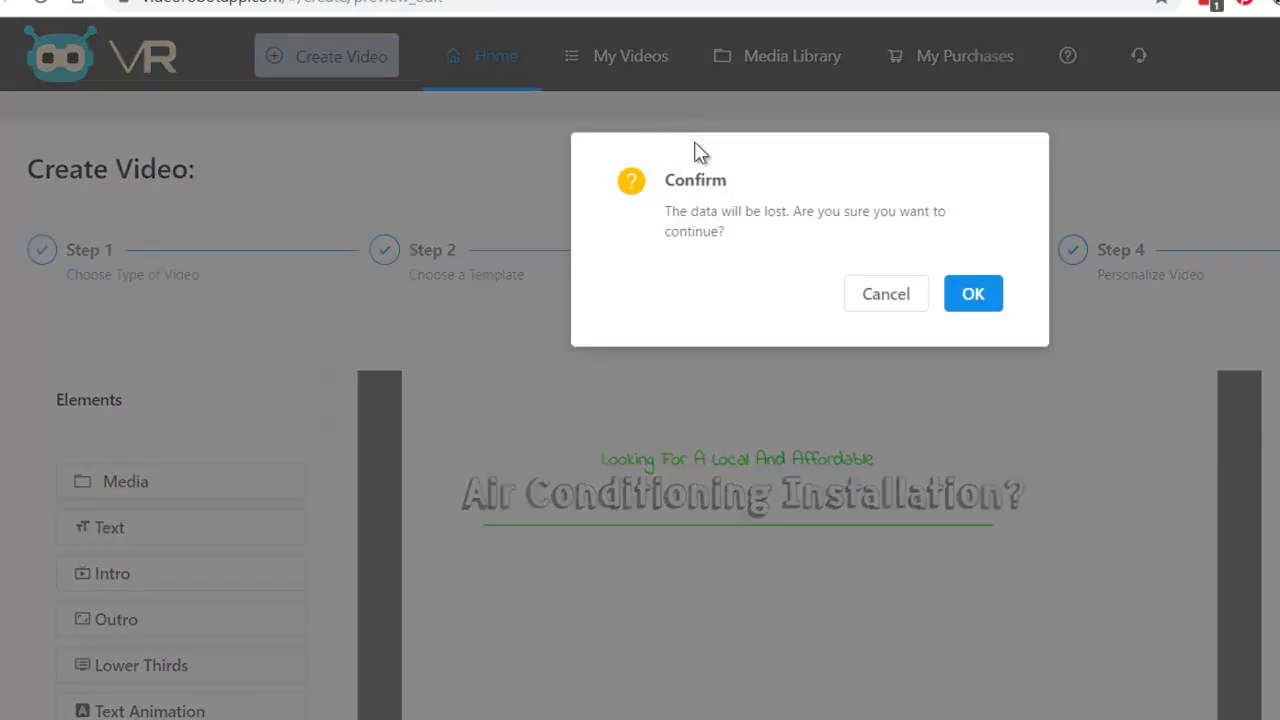
{"action": "left_click", "coordinate": [980, 300]}
{"action": "left_click", "coordinate": [357, 71]}
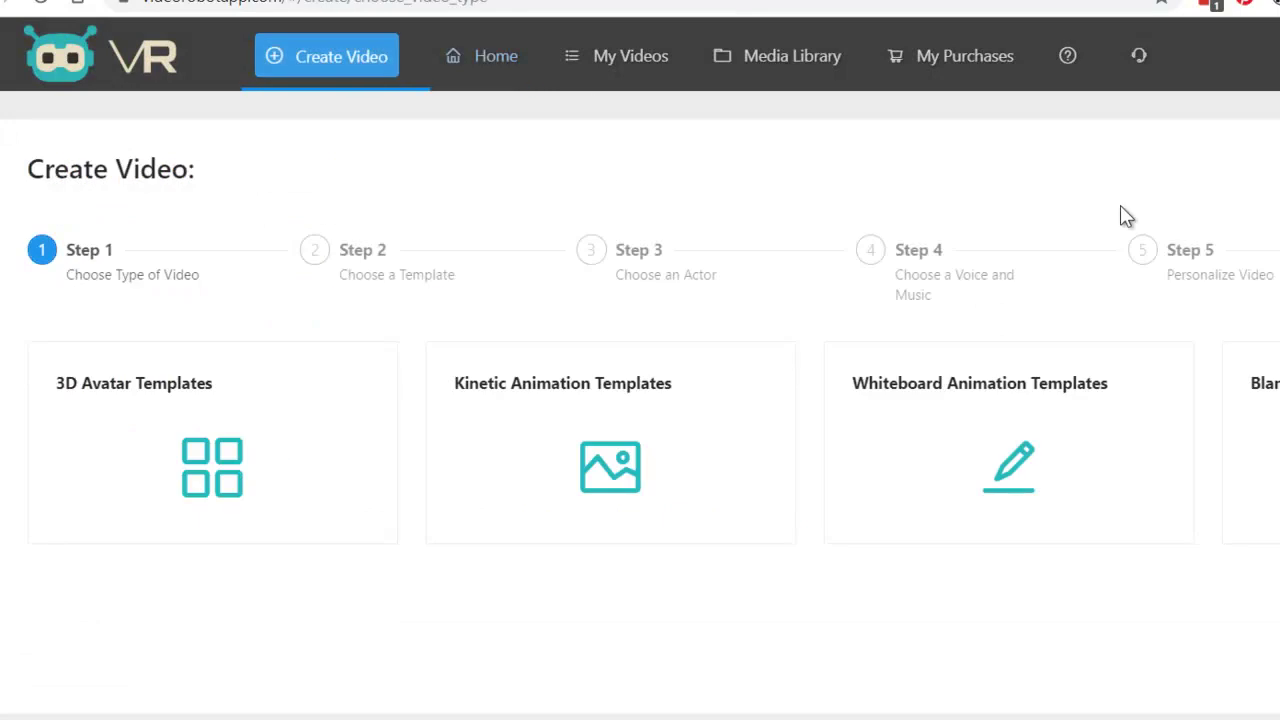
{"action": "left_click", "coordinate": [1250, 443]}
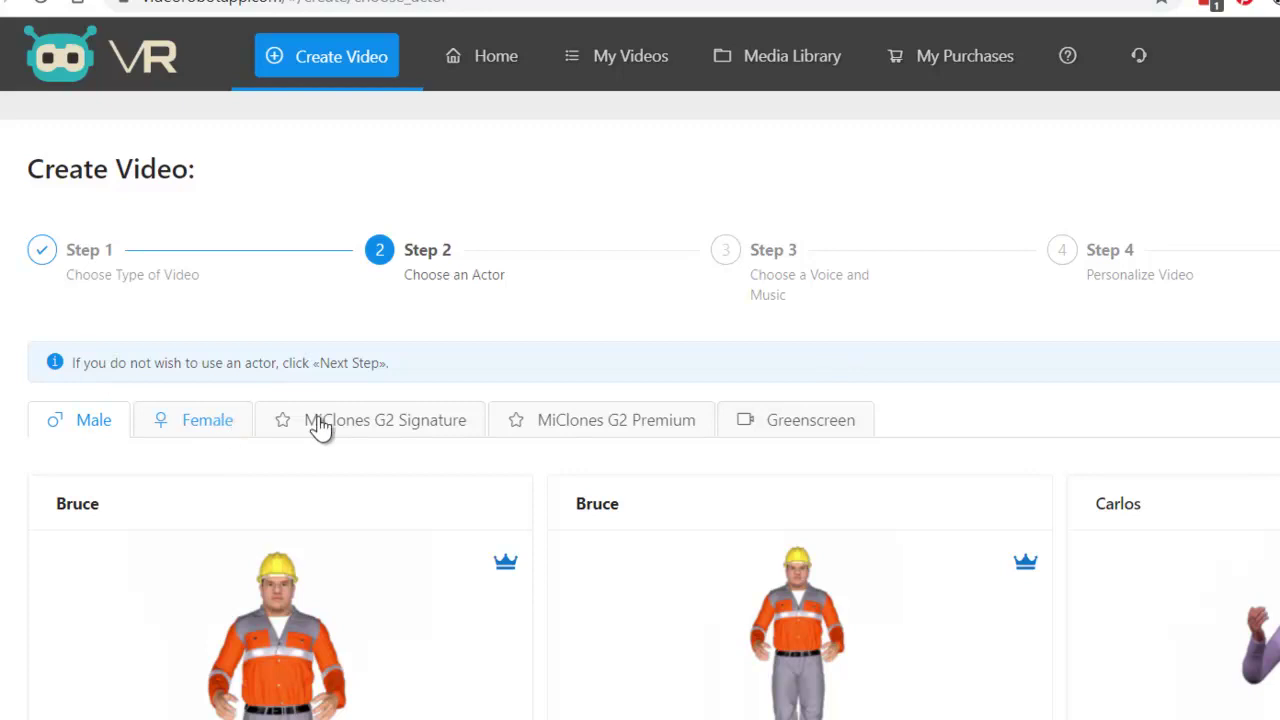
- Choose the female MiClones G2 Signature actor Emily
{"action": "left_click", "coordinate": [372, 428]}
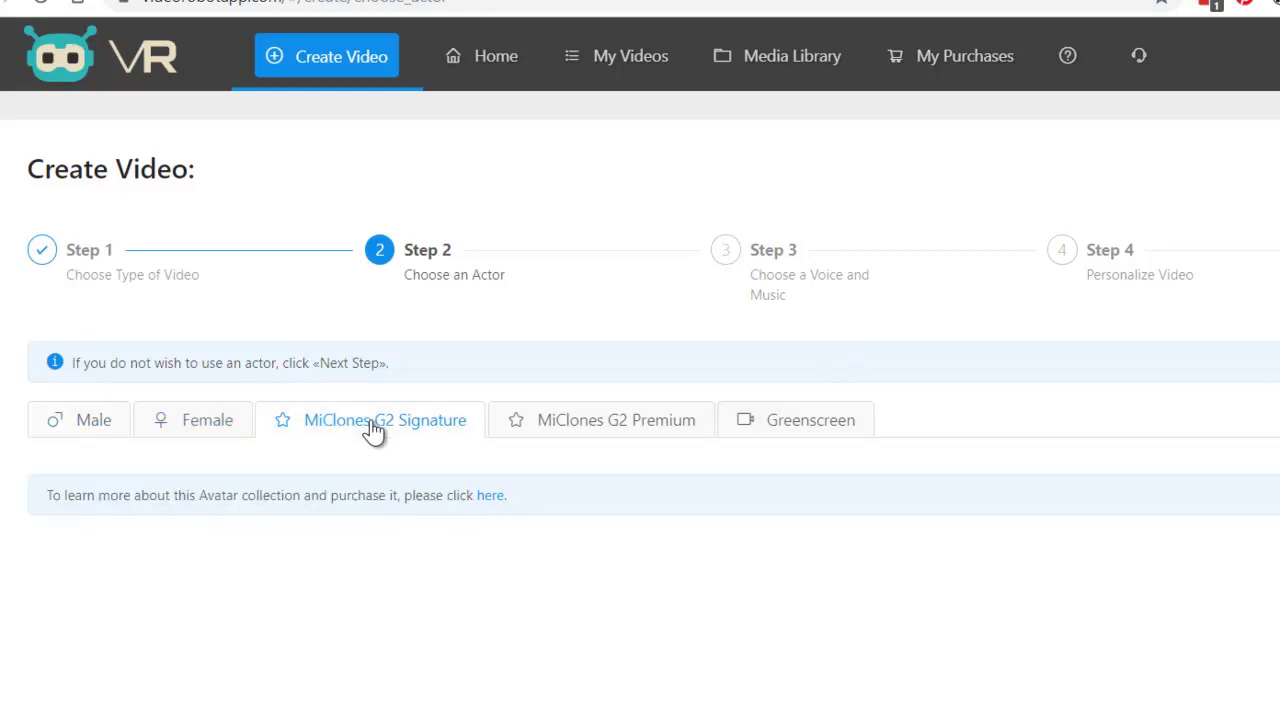
{"action": "left_click", "coordinate": [188, 430]}
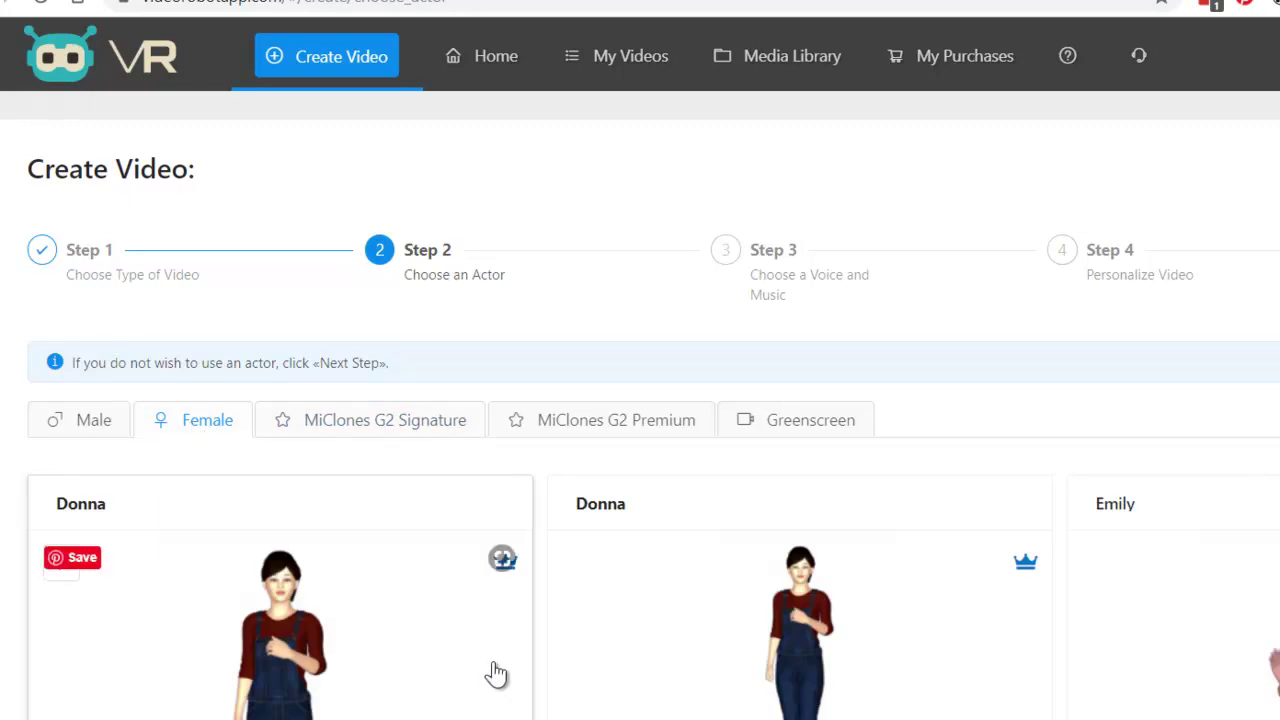
{"action": "scroll", "coordinate": [640, 400], "scroll_direction": "down", "scroll_amount": 5}
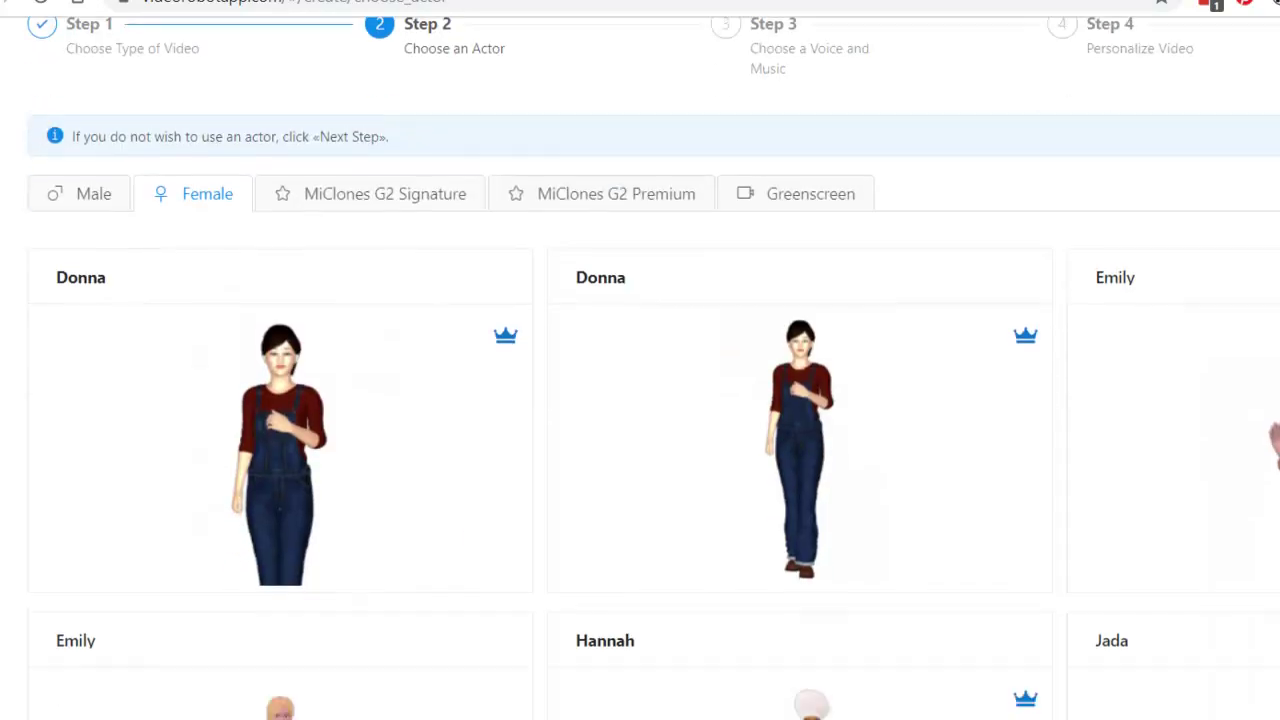
{"action": "scroll", "coordinate": [640, 400], "scroll_direction": "down", "scroll_amount": 3}
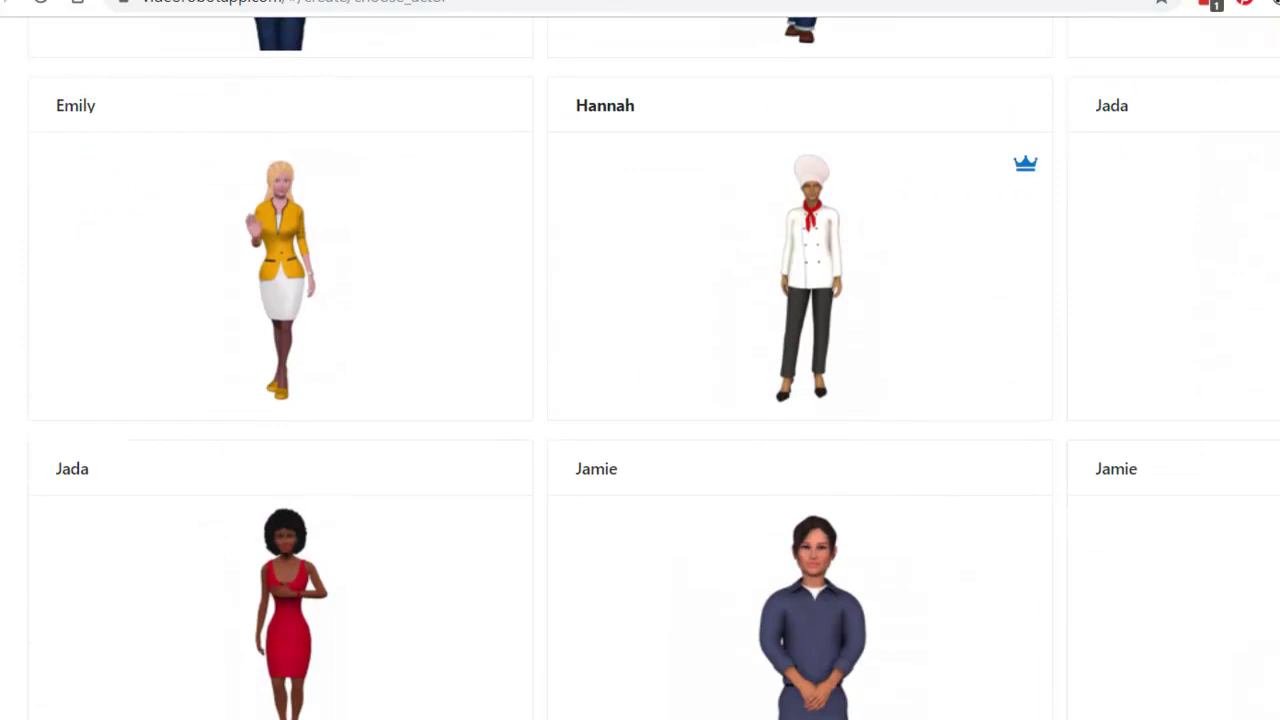
{"action": "scroll", "coordinate": [1100, 160], "scroll_direction": "up", "scroll_amount": 4}
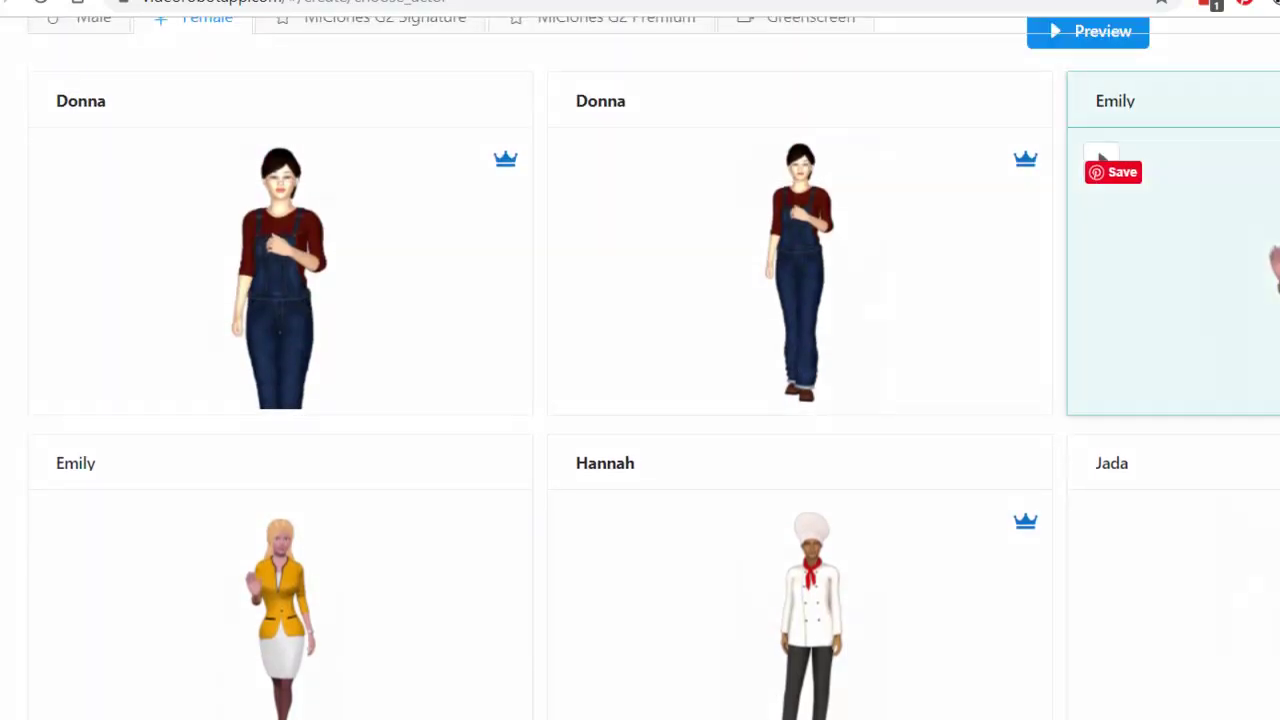
{"action": "left_click", "coordinate": [1100, 160]}
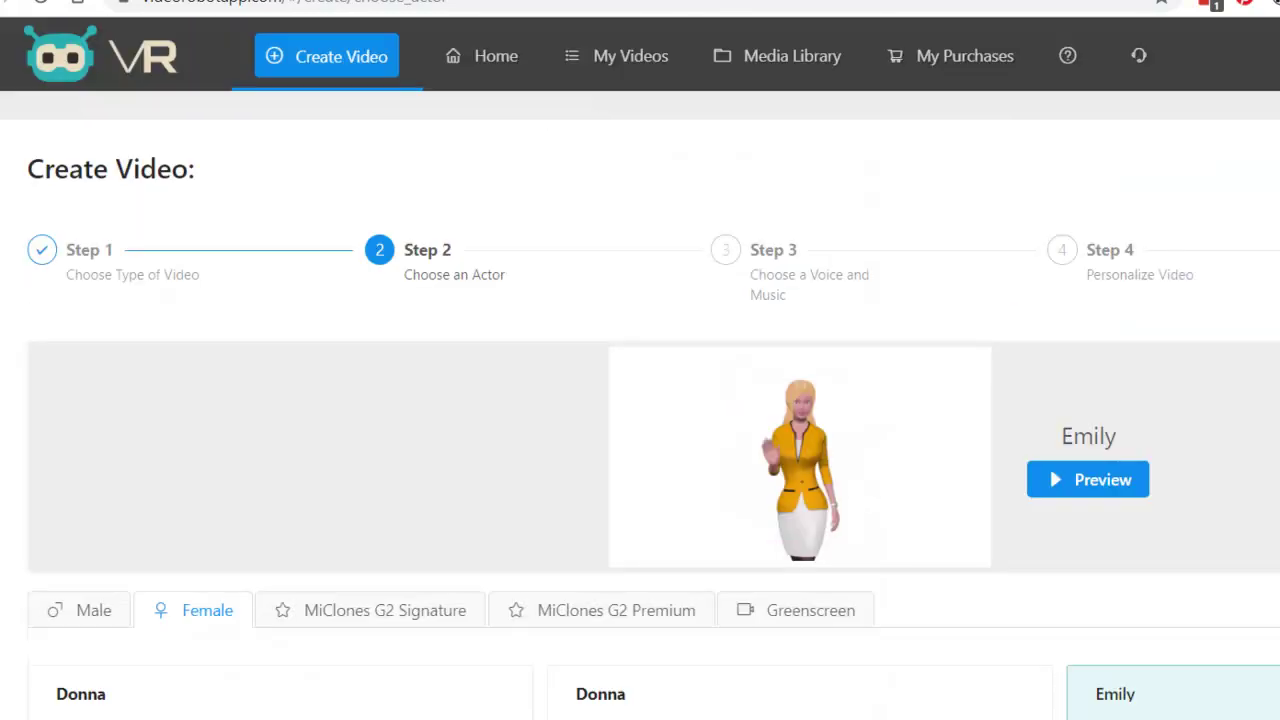
- Enter the narration script 'Hi I am Emily' and preview it
{"action": "left_click", "coordinate": [448, 705]}
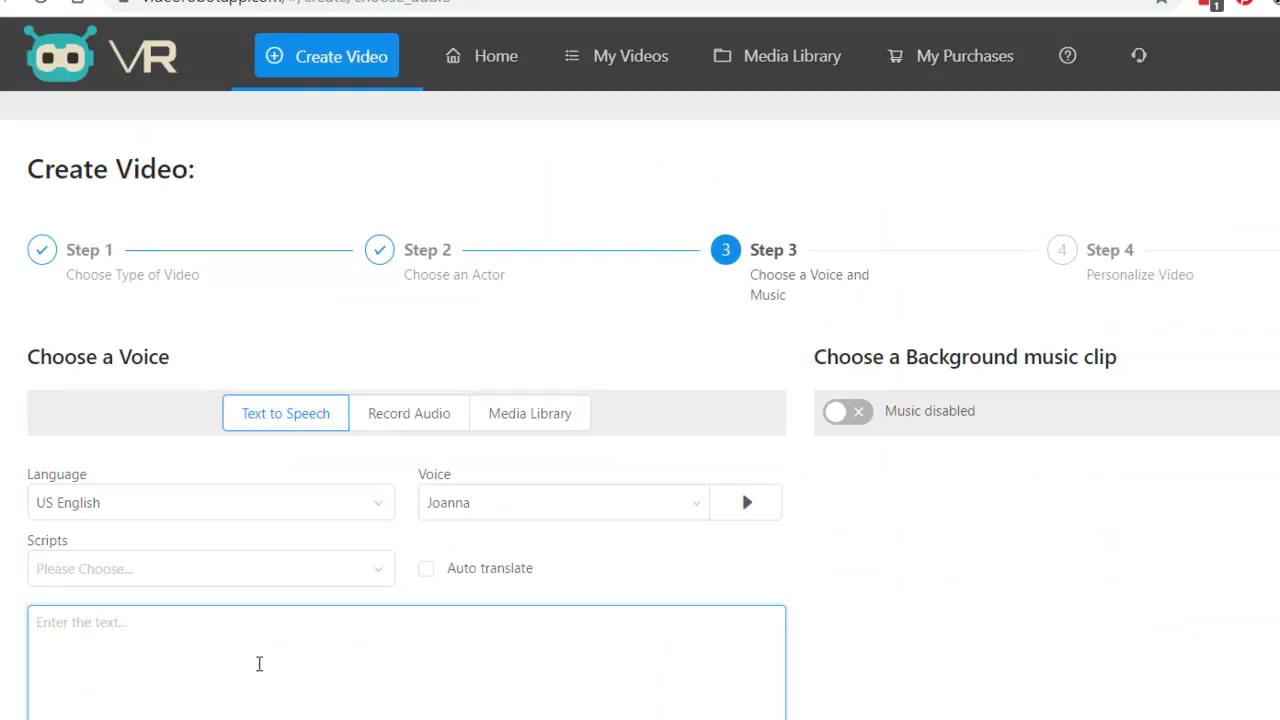
{"action": "type", "text": "Hi I am Emily"}
{"action": "left_click", "coordinate": [741, 488]}
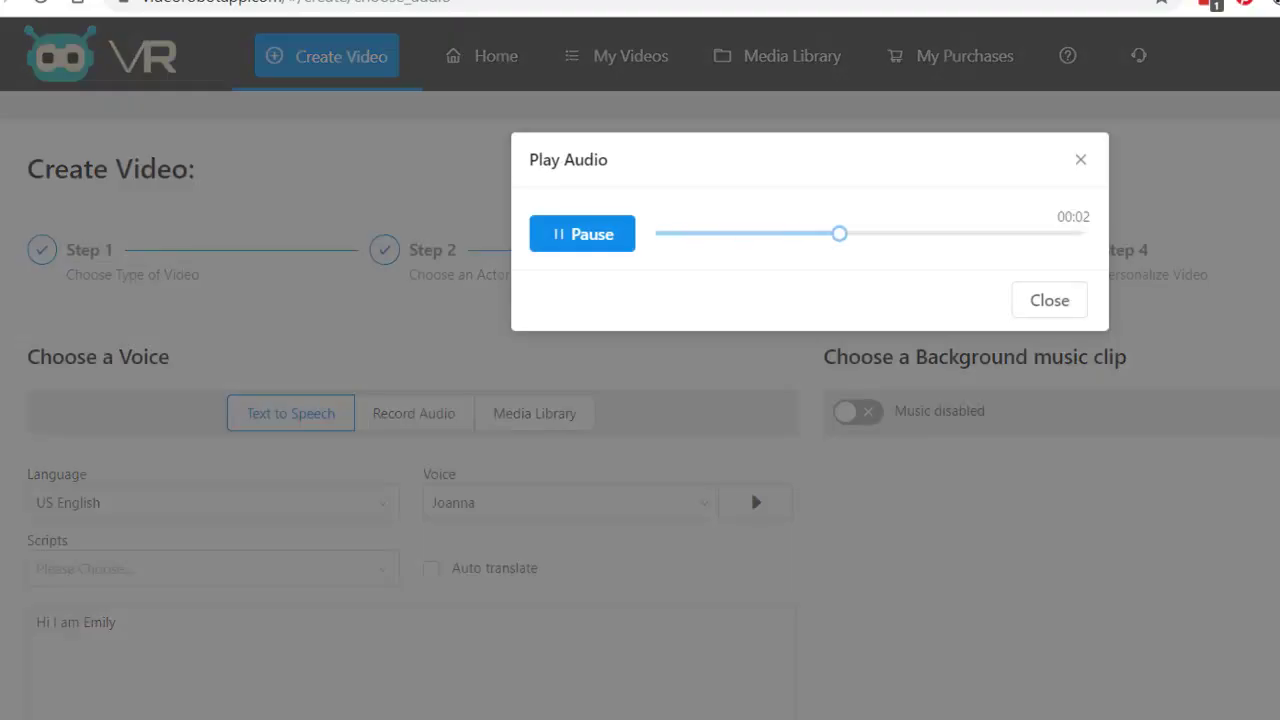
{"action": "left_click", "coordinate": [1080, 162]}
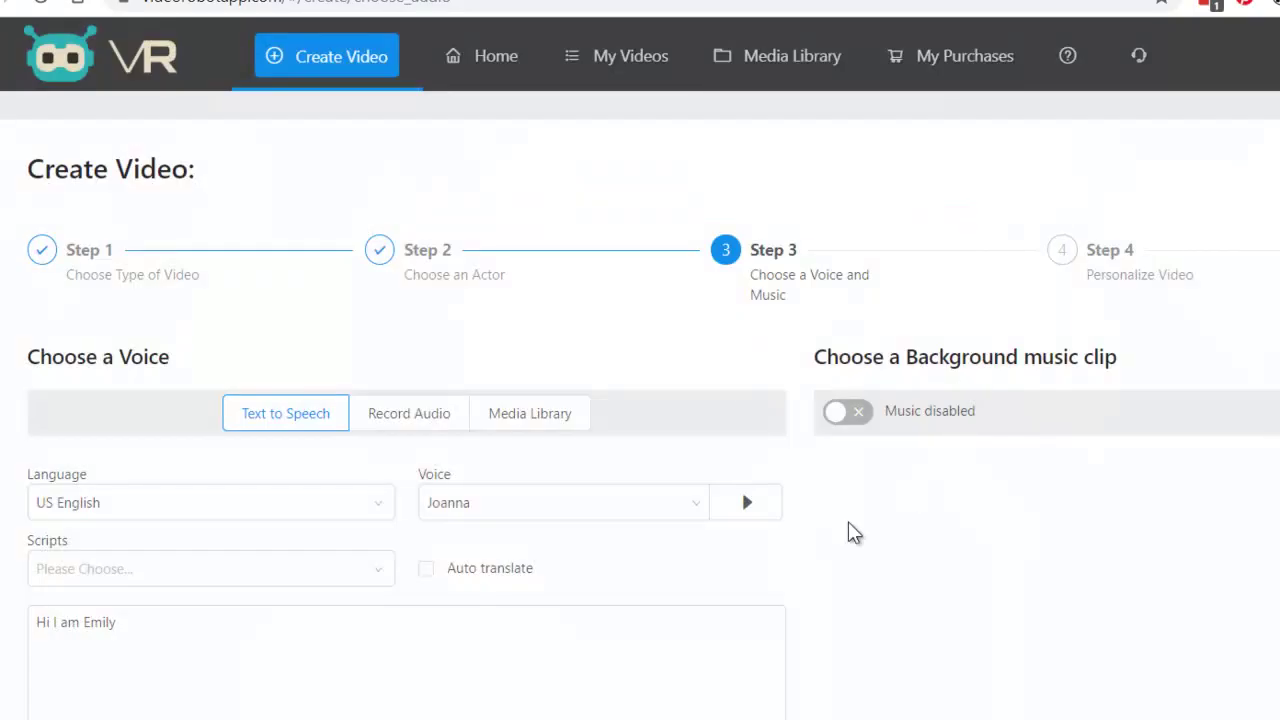
- Switch the narrator voice to Salli, preview it, and keep US English as the language
{"action": "left_click", "coordinate": [691, 508]}
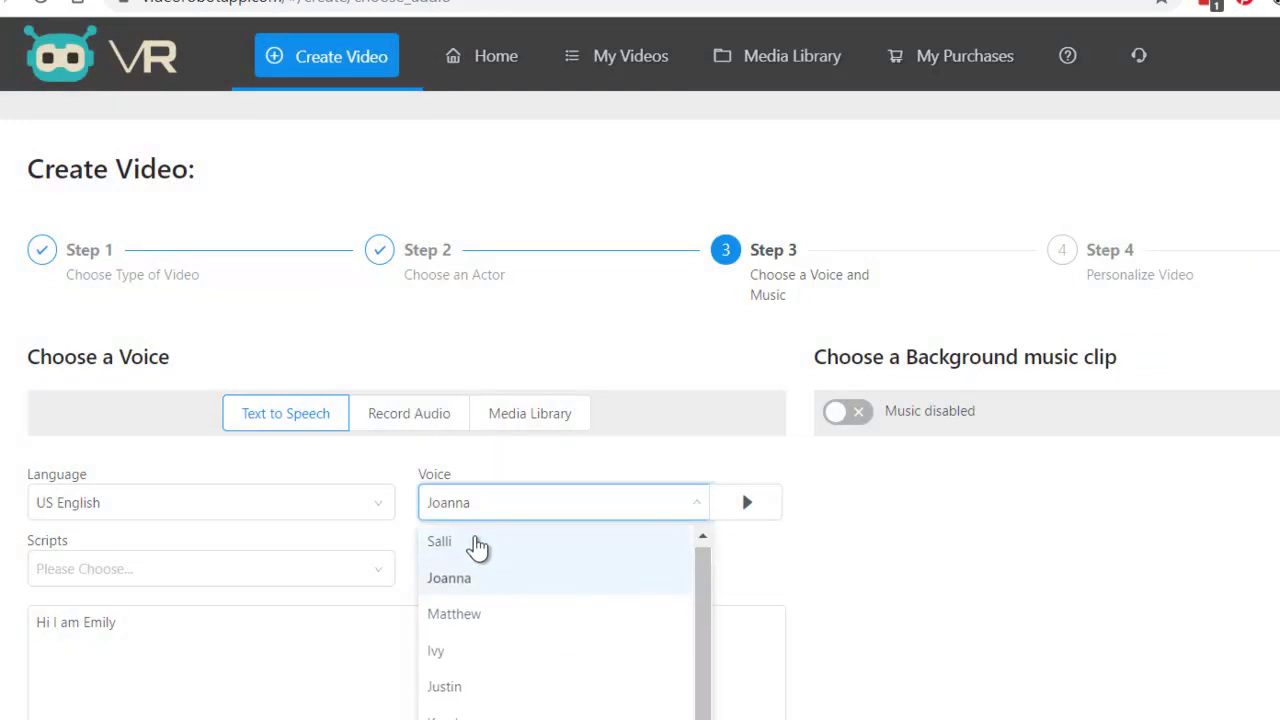
{"action": "left_click", "coordinate": [476, 544]}
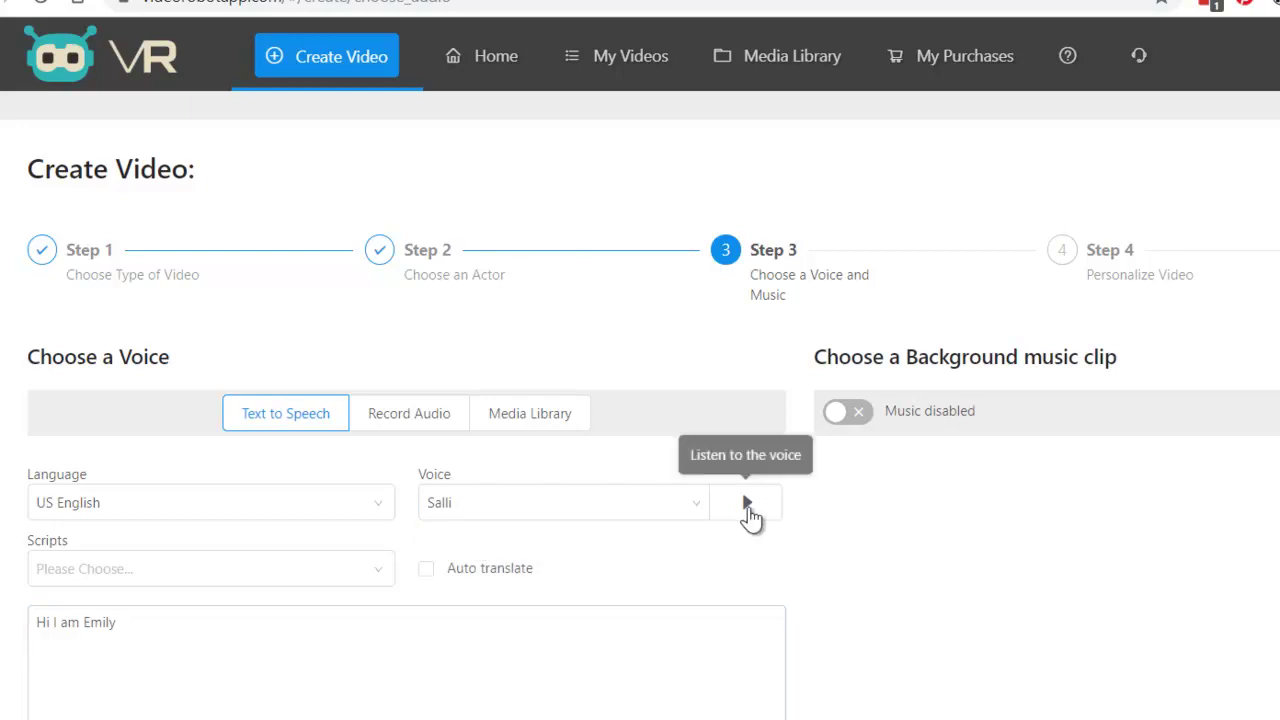
{"action": "left_click", "coordinate": [747, 502]}
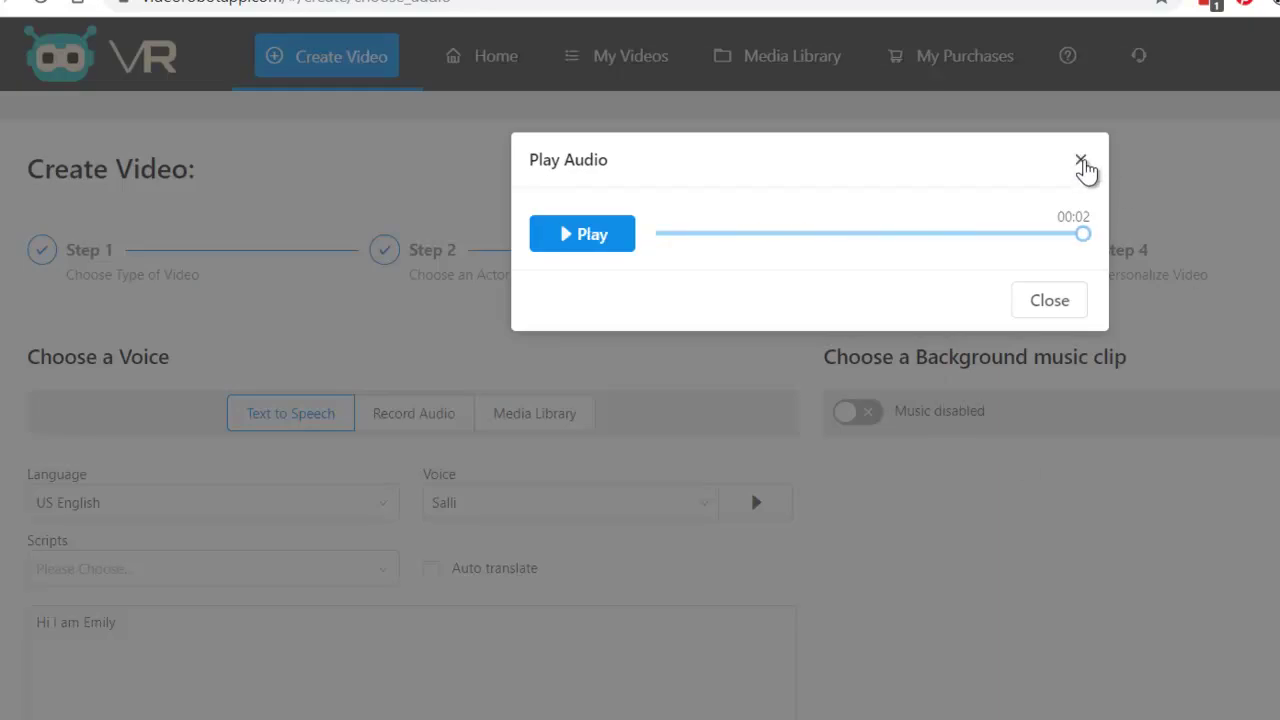
{"action": "left_click", "coordinate": [1080, 160]}
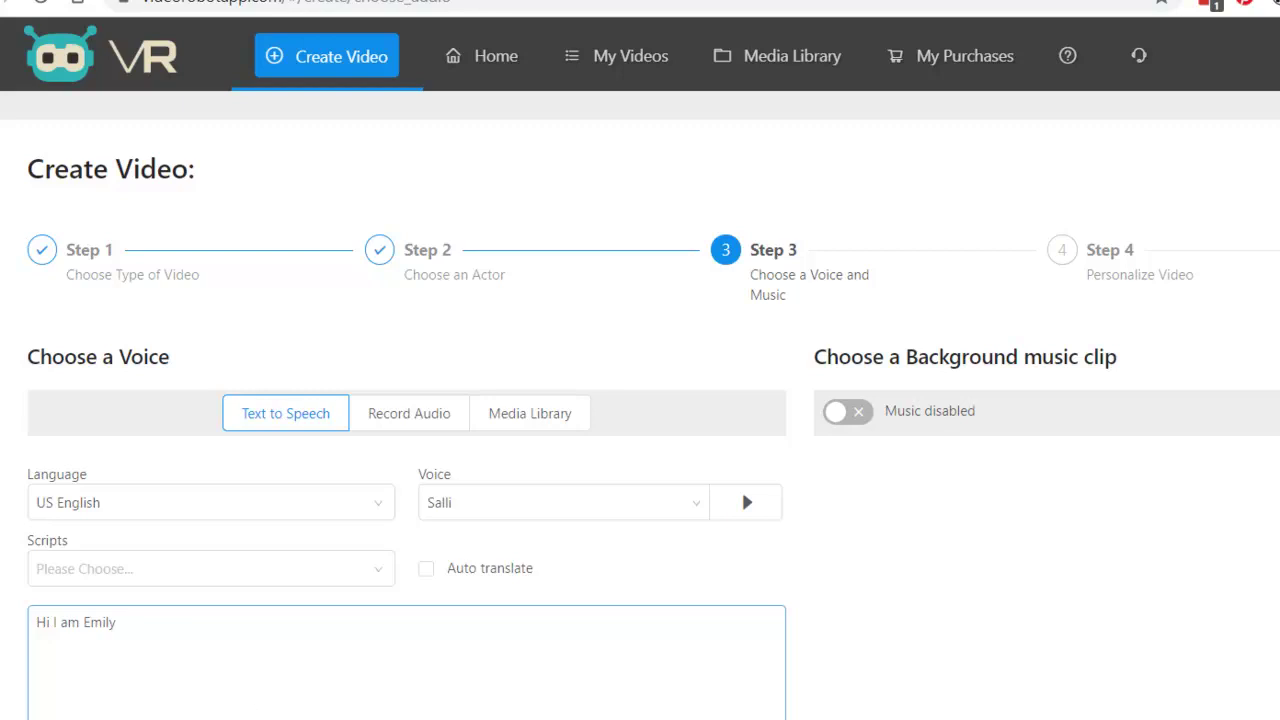
{"action": "left_click", "coordinate": [372, 511]}
{"action": "left_click", "coordinate": [1183, 651]}
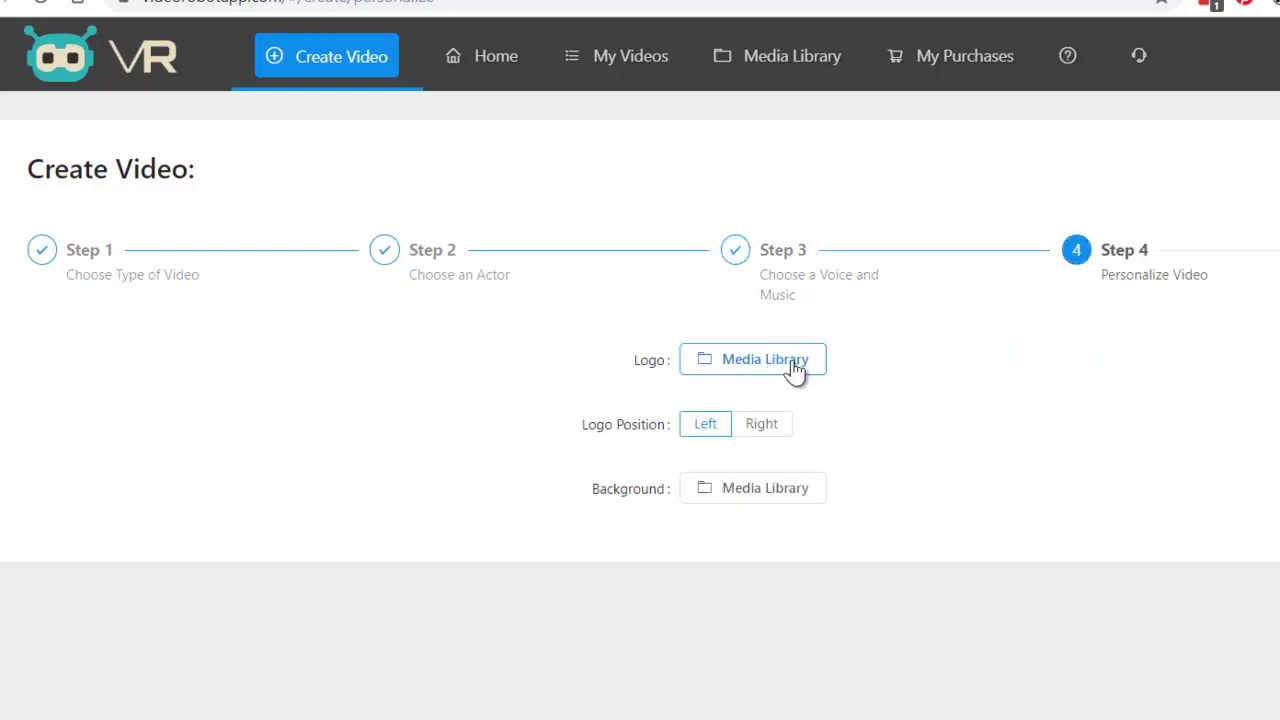
- Set the Dog Training sunset image from the Media Library as the video background
{"action": "left_click", "coordinate": [798, 498]}
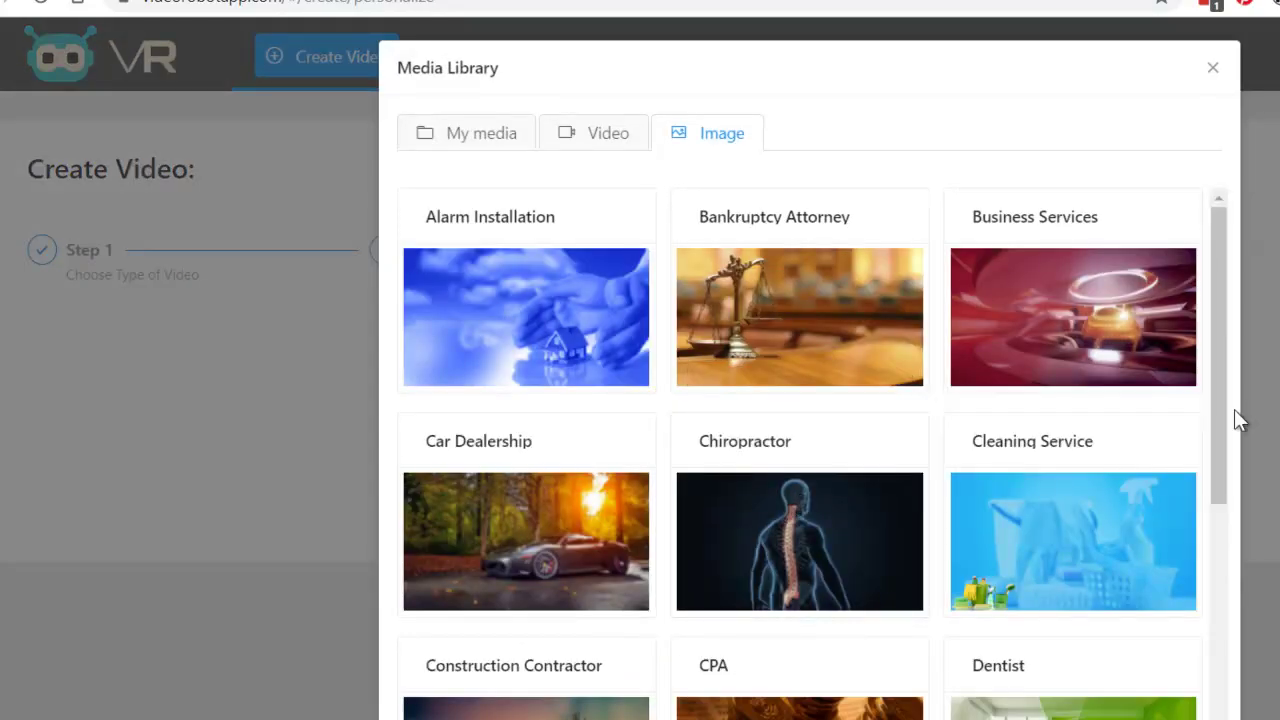
{"action": "left_click_drag", "start_coordinate": [1217, 361], "coordinate": [1257, 674]}
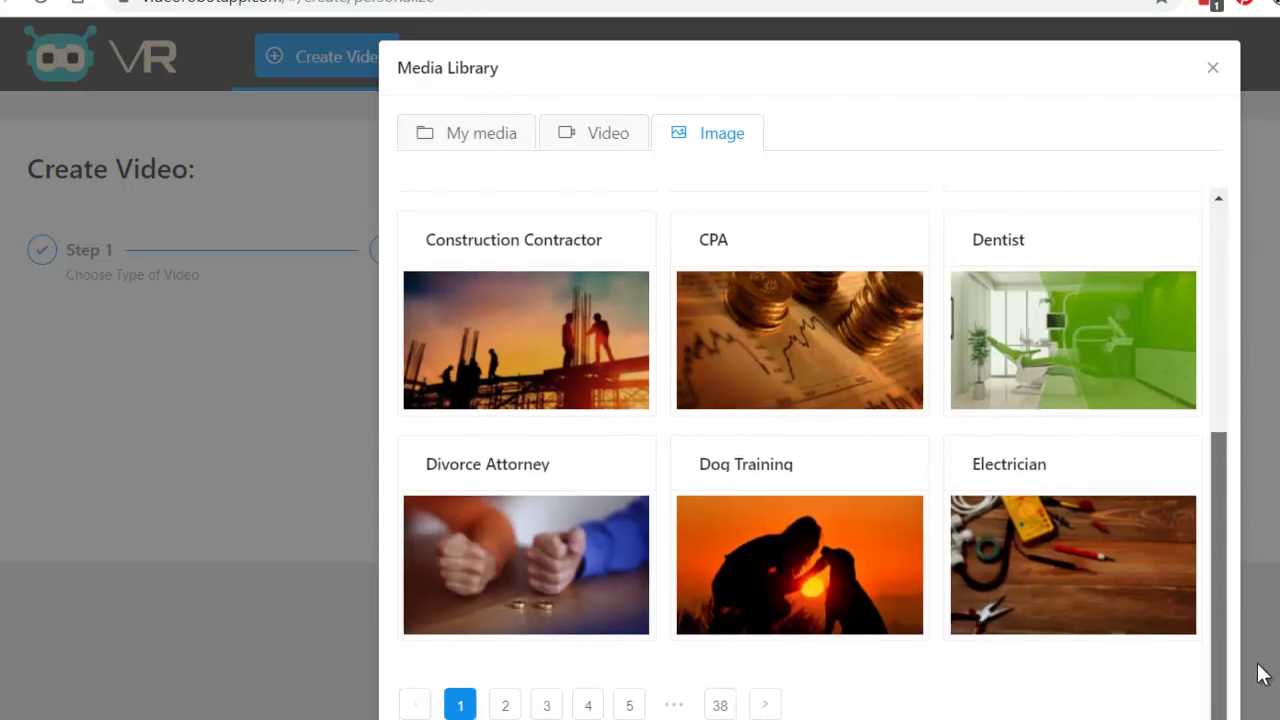
{"action": "left_click", "coordinate": [790, 587]}
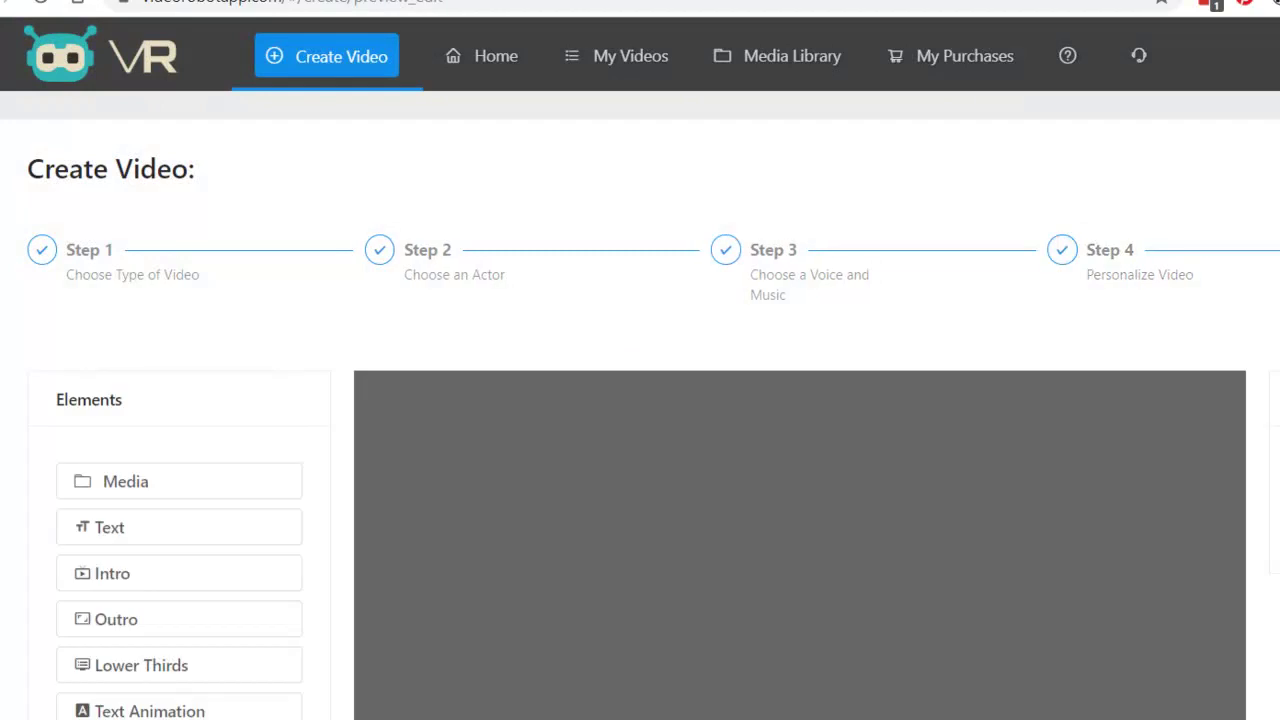
- Drag Emily to the right side of the frame and apply her new position
{"action": "scroll", "coordinate": [640, 400], "scroll_direction": "down", "scroll_amount": 2}
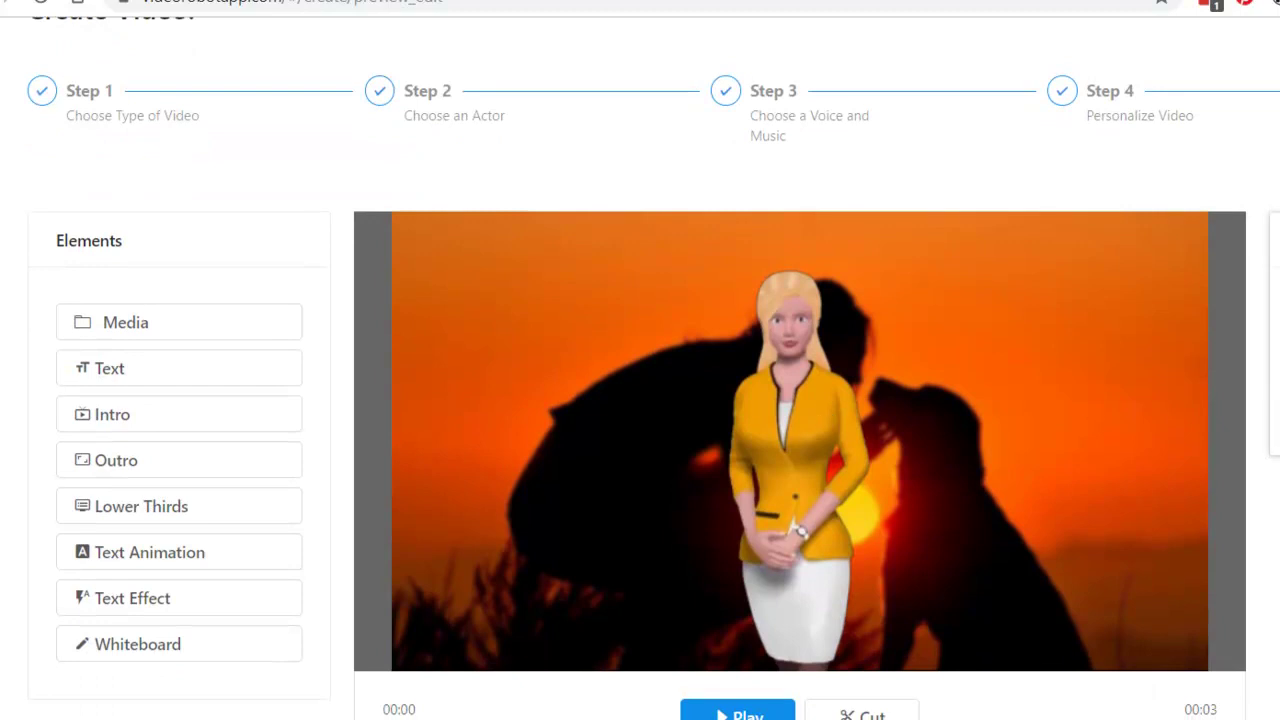
{"action": "left_click", "coordinate": [931, 471]}
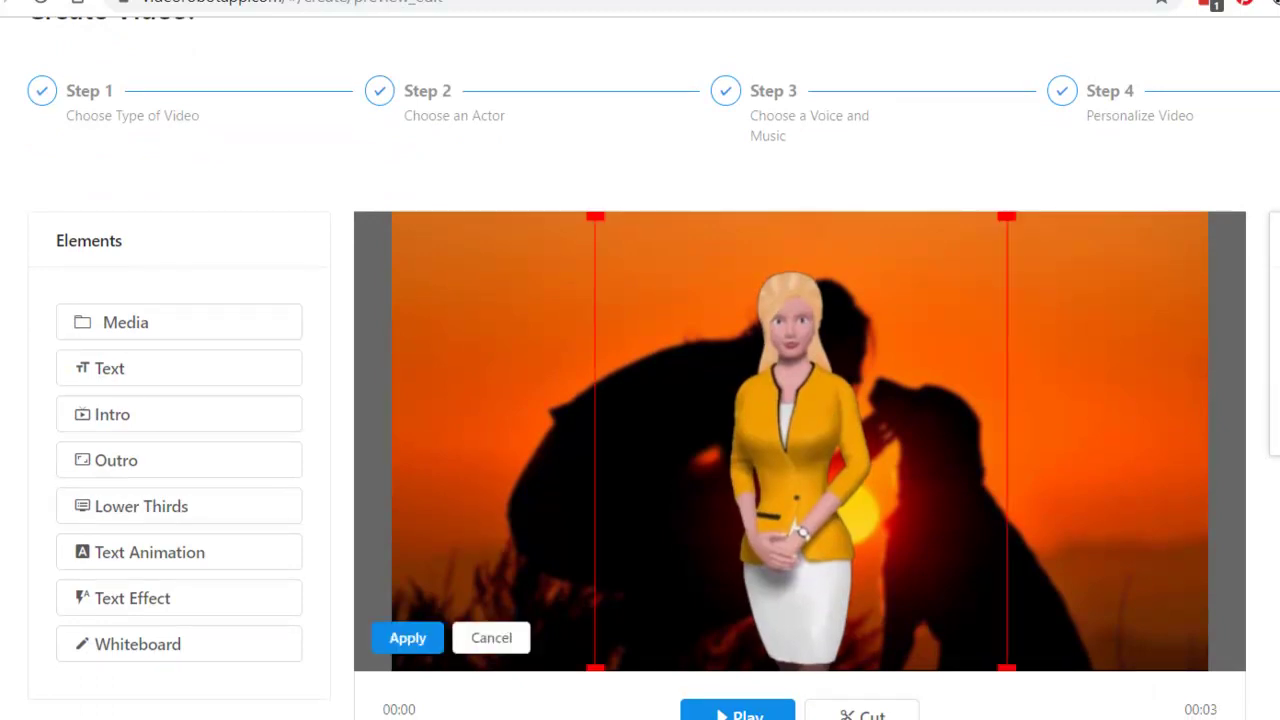
{"action": "left_click_drag", "start_coordinate": [780, 457], "coordinate": [1071, 451]}
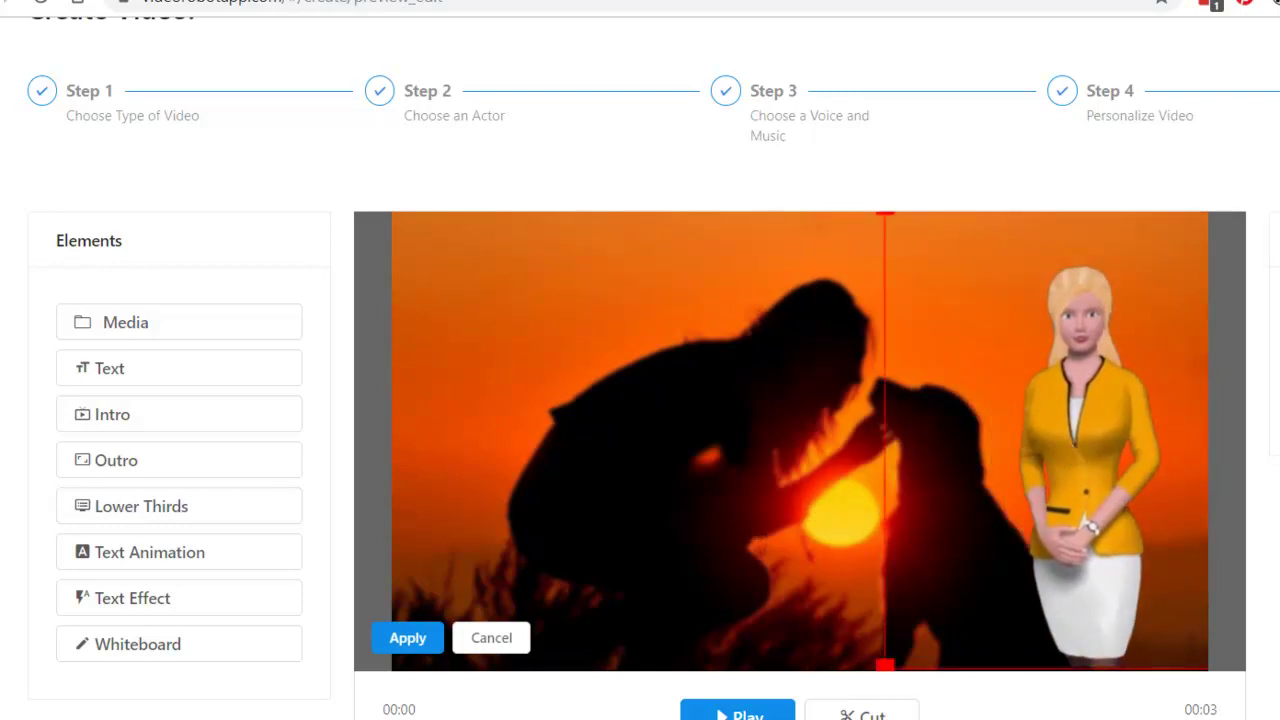
{"action": "left_click", "coordinate": [407, 637]}
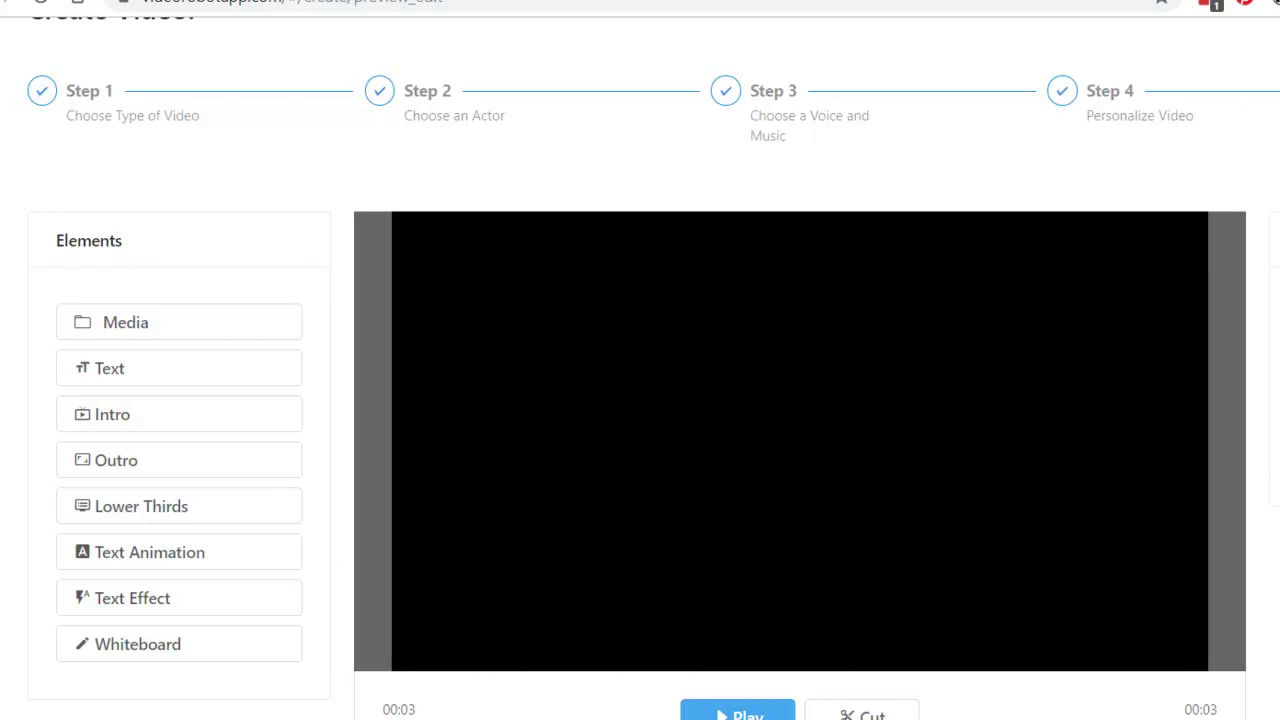
{"action": "scroll", "coordinate": [640, 400], "scroll_direction": "up", "scroll_amount": 2}
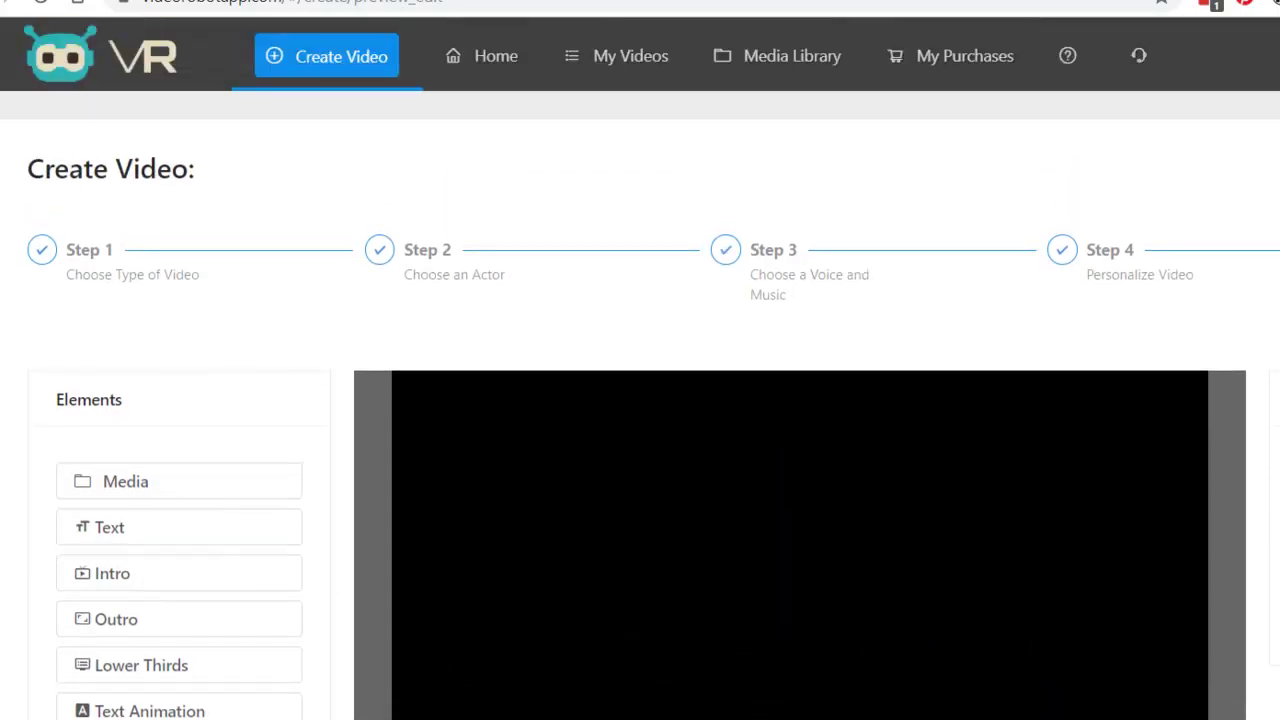